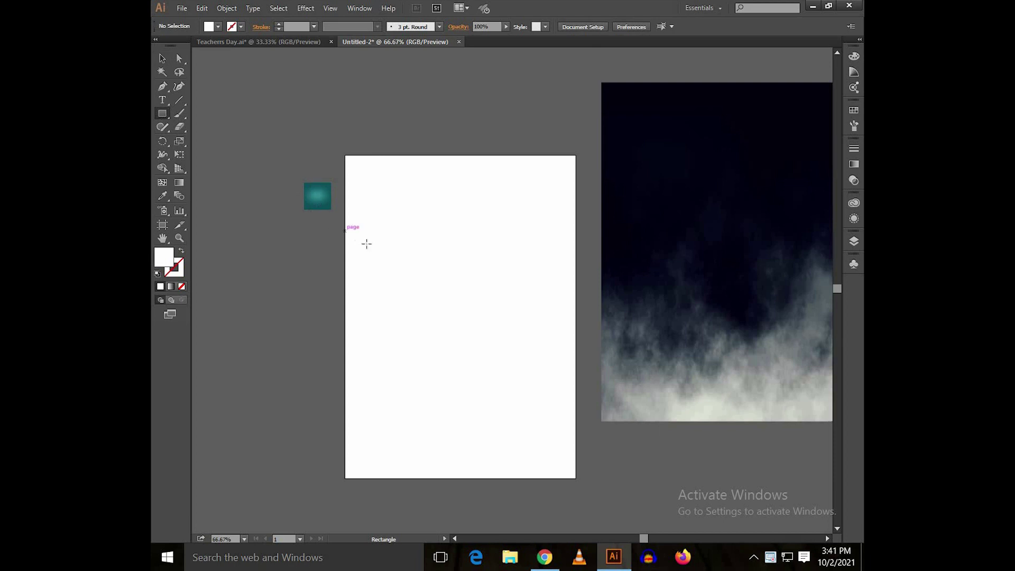
Step: Create a 620 x 870 px rectangle and centre it horizontally and vertically on the artboard
click(439, 243)
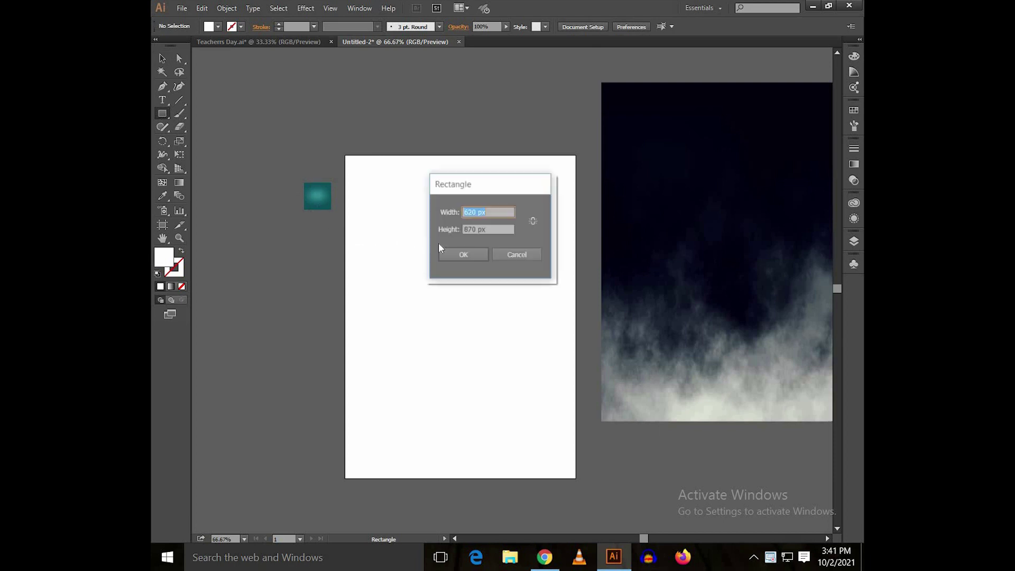
click(478, 229)
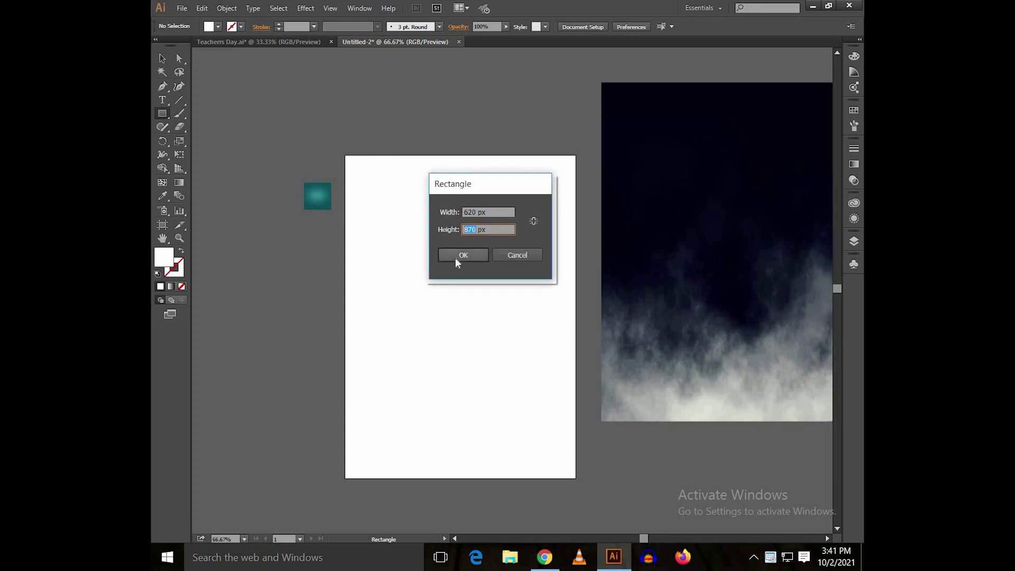
click(456, 257)
key(v)
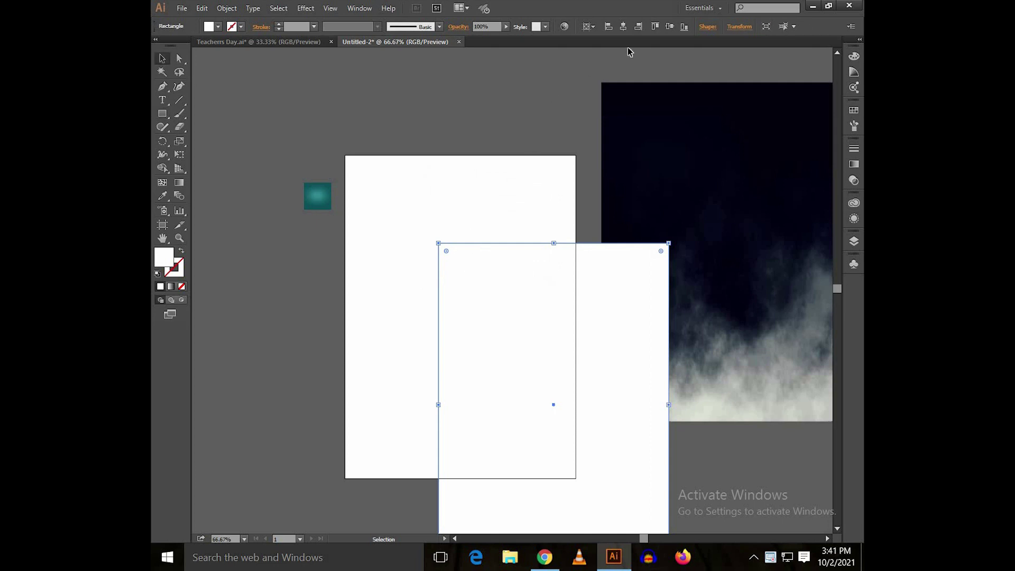
click(624, 27)
click(669, 27)
click(503, 129)
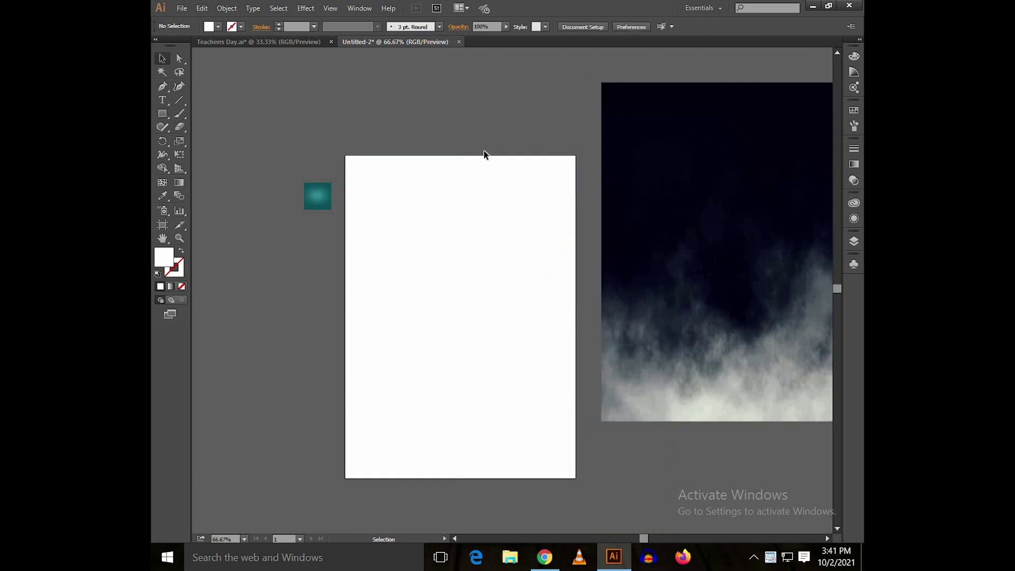
Step: Fill the artboard-sized rectangle with the teal radial gradient sampled from the small square beside the artboard
click(345, 176)
key(i)
click(325, 192)
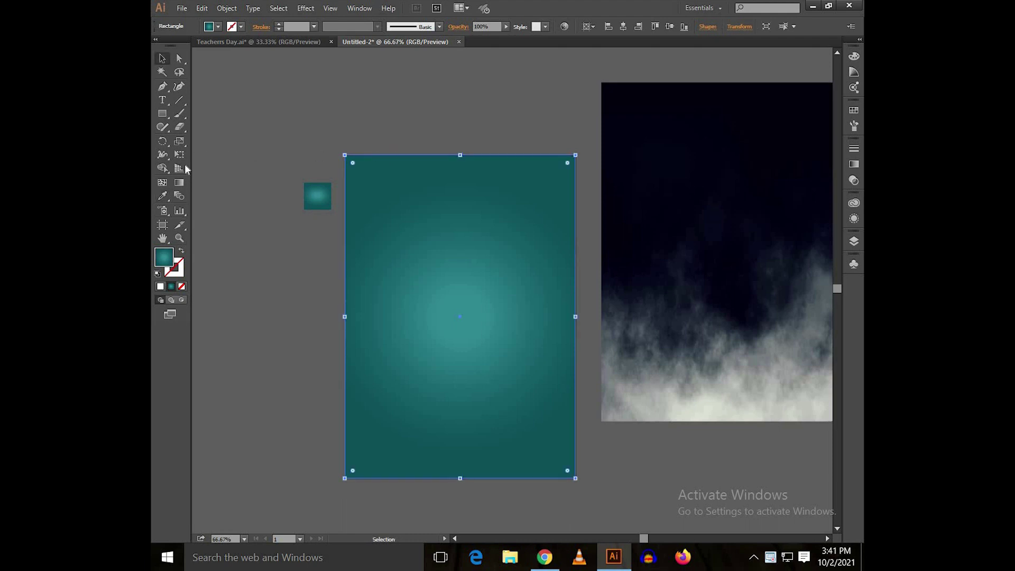
Step: Shift the rectangle's radial gradient centre to the upper left and flatten its ellipse slightly
click(180, 184)
mouse_move(459, 321)
drag(454, 315, 429, 275)
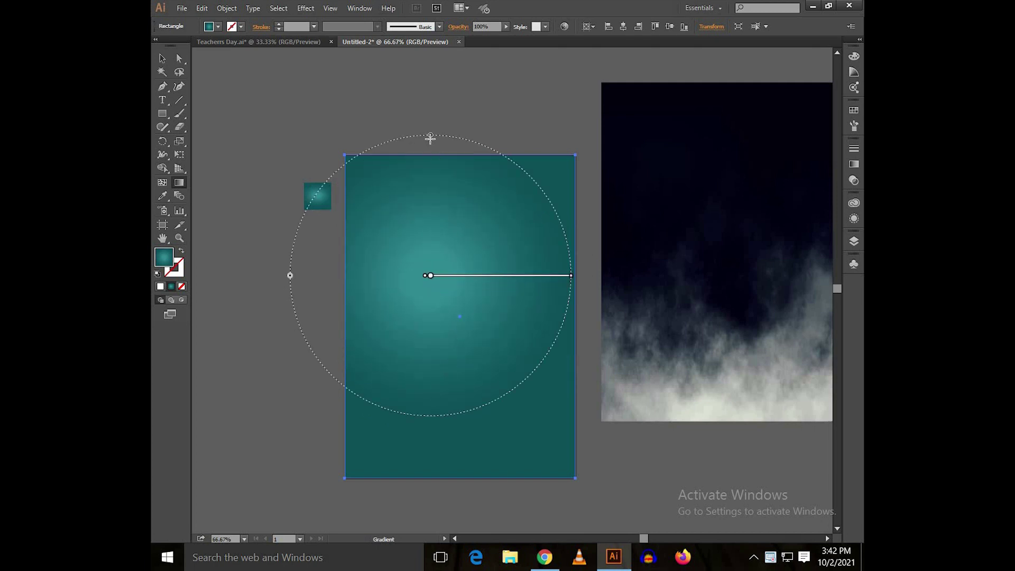
drag(432, 136, 431, 155)
drag(431, 276, 426, 260)
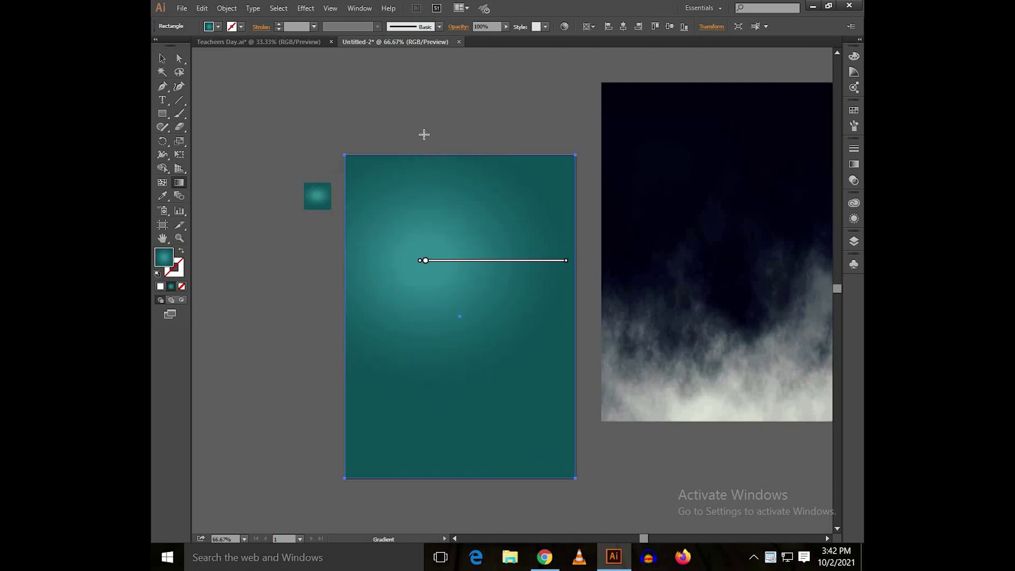
drag(426, 137, 426, 147)
drag(426, 261, 426, 255)
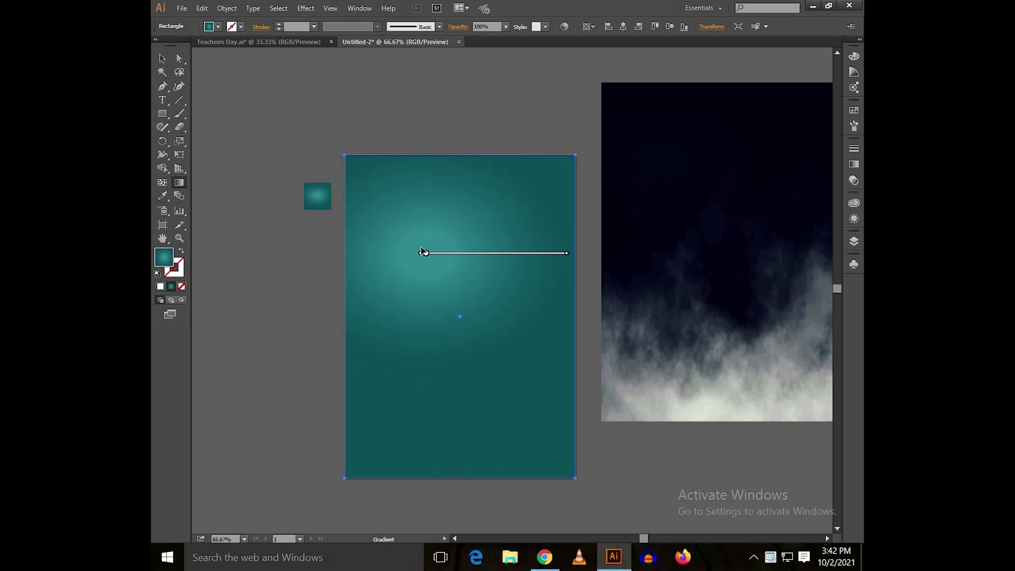
key(v)
click(447, 134)
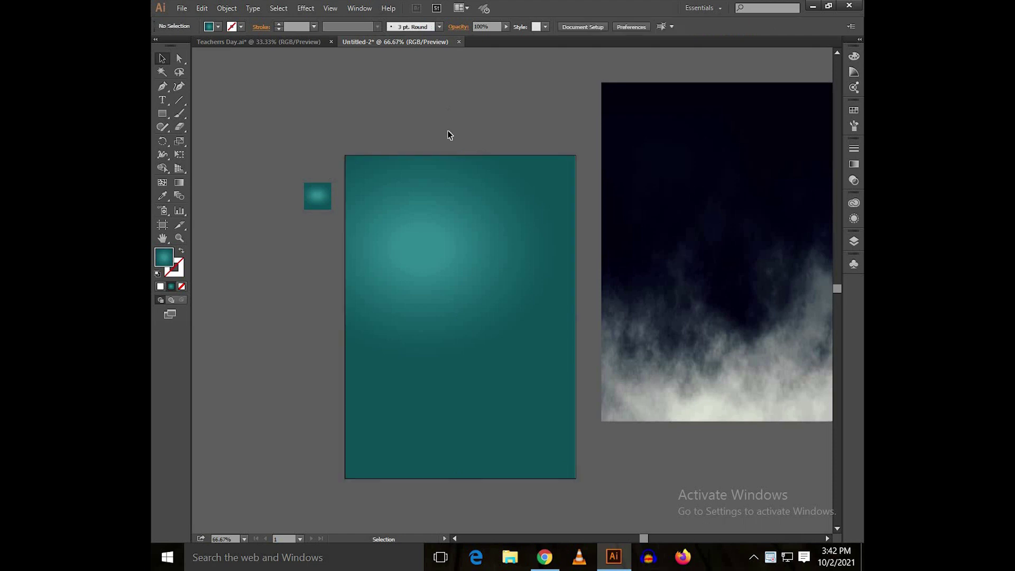
Step: Place a white-filled copy of the gradient rectangle exactly over the artboard
click(449, 229)
drag(424, 232, 397, 256)
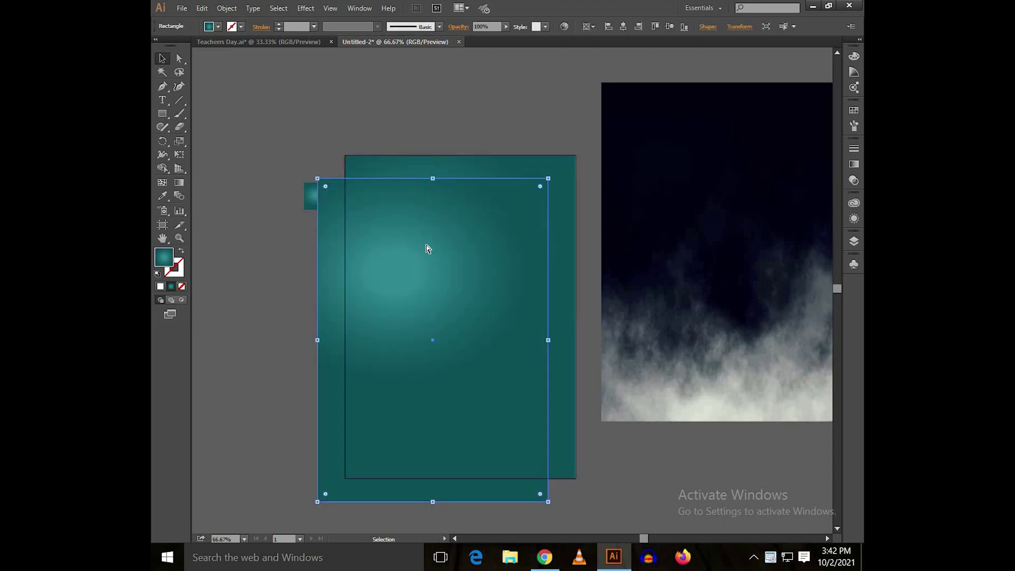
click(638, 26)
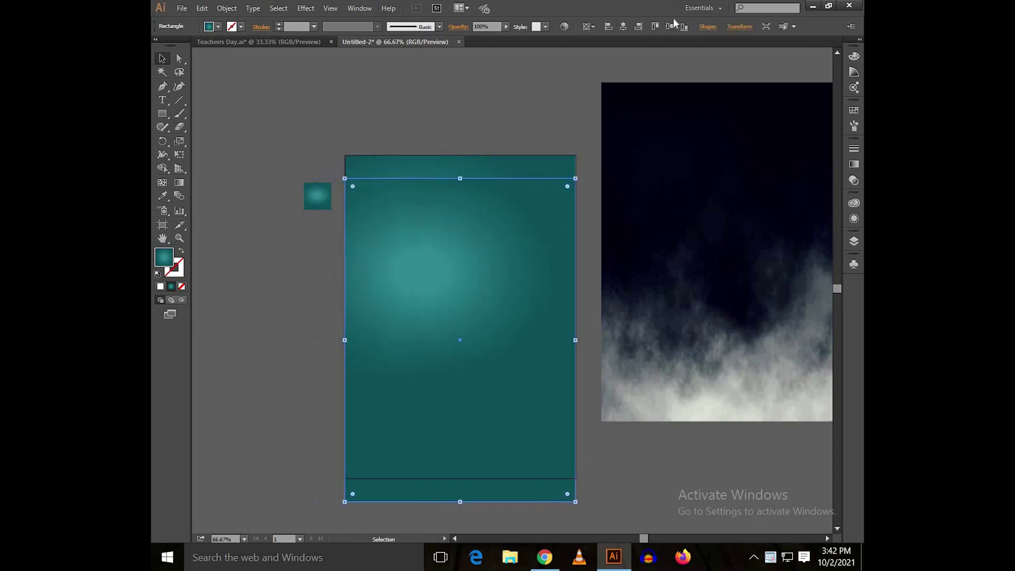
click(209, 26)
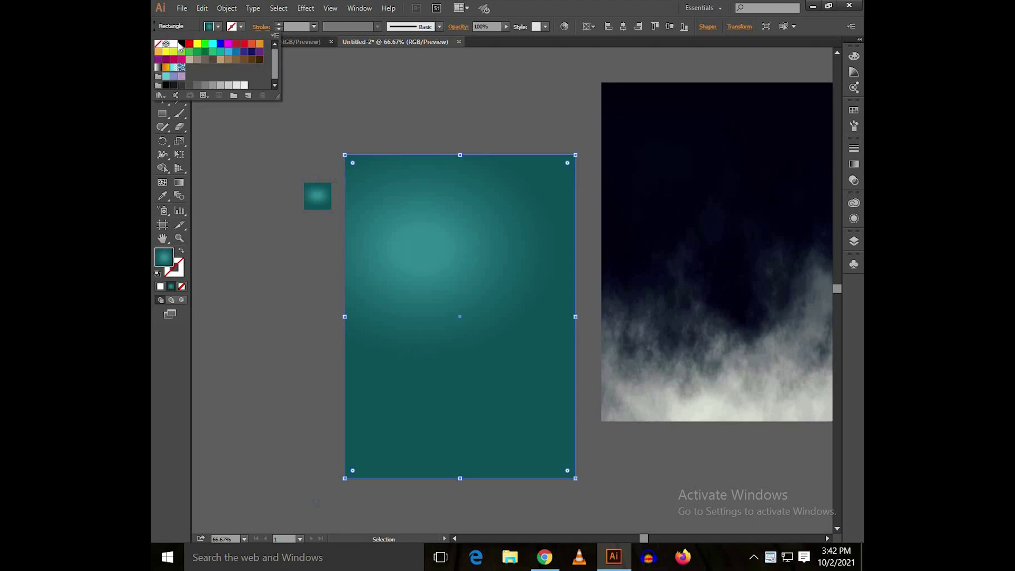
click(176, 47)
click(363, 102)
click(393, 204)
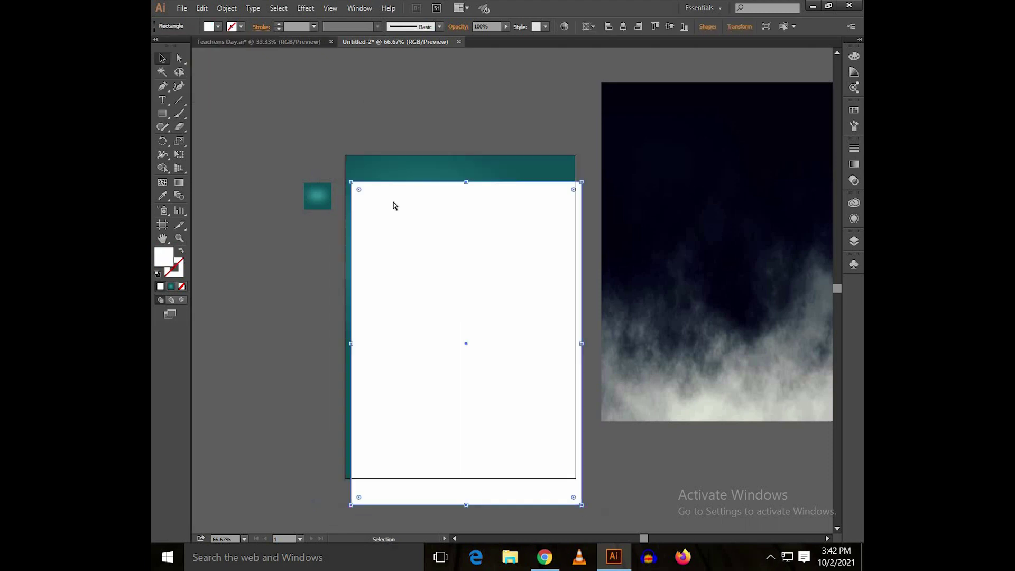
click(413, 112)
Step: Centre the dark smoke image horizontally and vertically on the white rectangle
scroll(509, 113, down, 1)
drag(658, 139, 590, 224)
click(608, 180)
shift+click(492, 228)
click(493, 228)
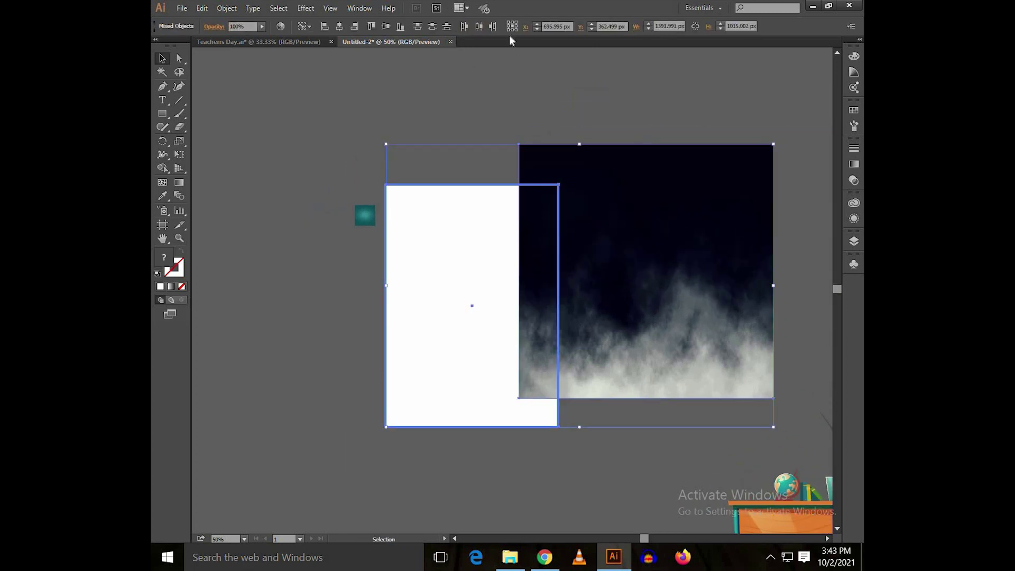
click(339, 26)
click(386, 26)
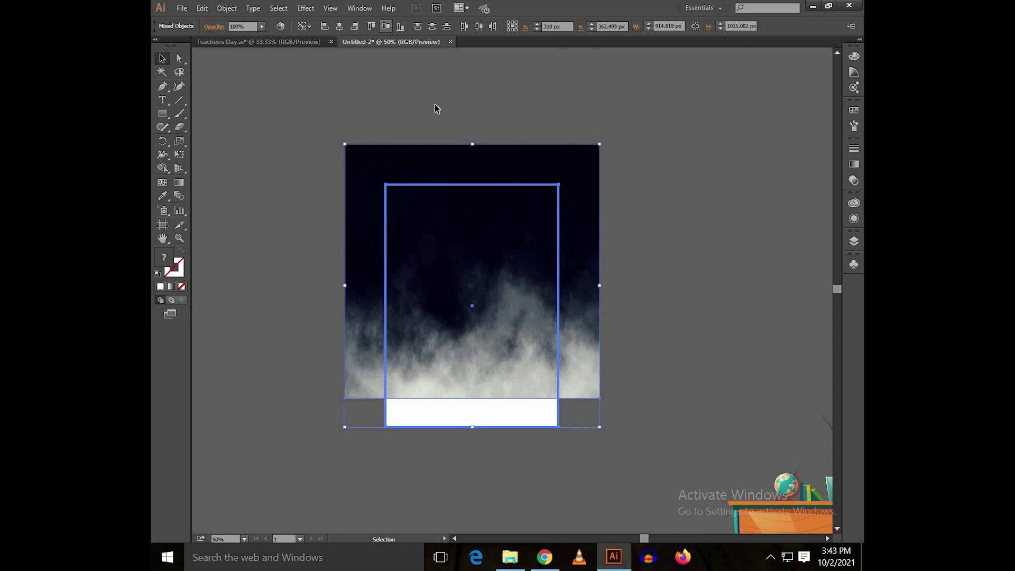
click(438, 106)
Step: Cut the smoke image and paste it inside the white rectangle as a clip group
click(450, 249)
key(Delete)
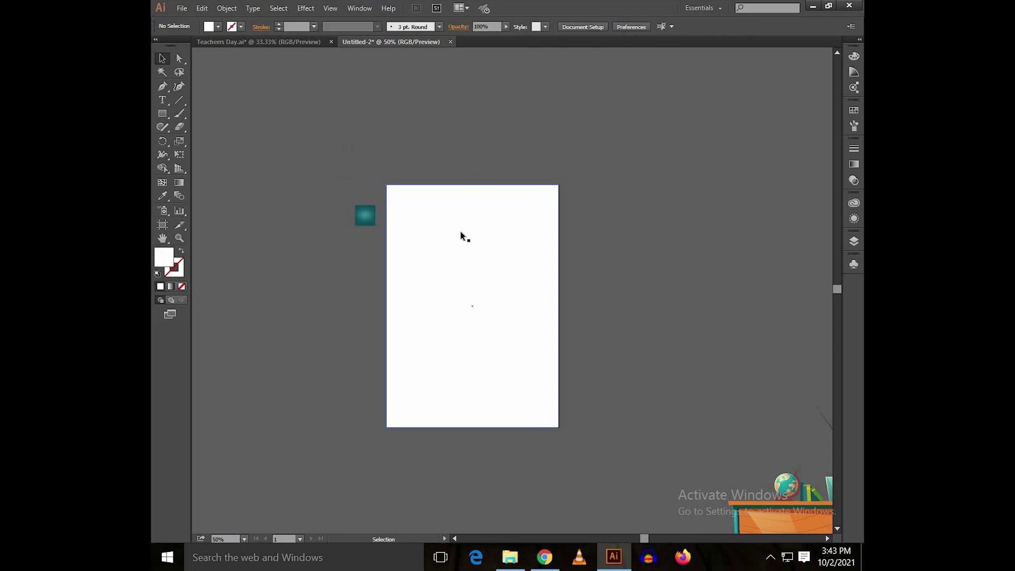
right_click(462, 221)
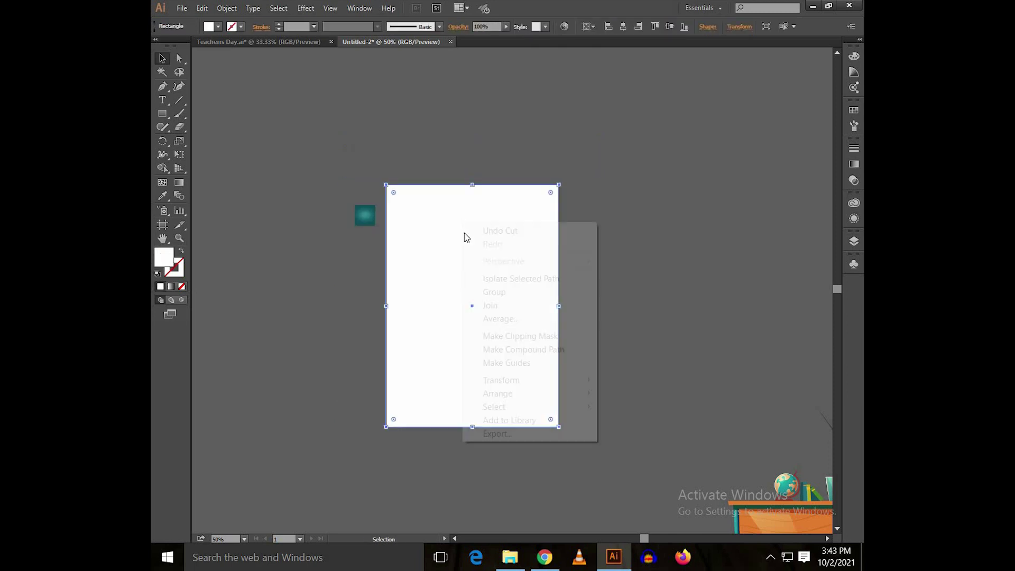
click(515, 282)
key(ctrl+b)
key(ctrl+a)
key(ctrl+7)
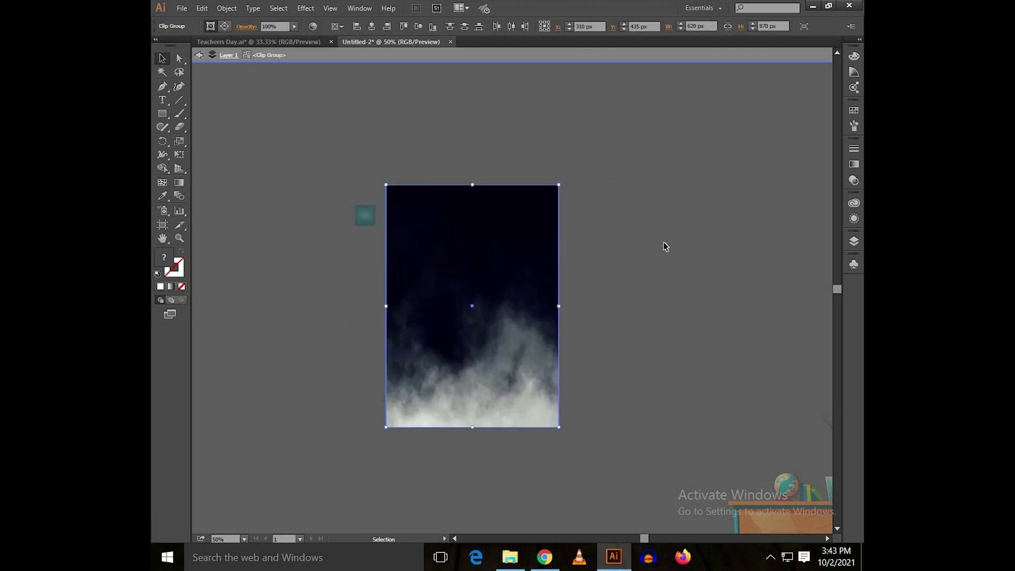
double_click(664, 245)
Step: Set the clipped smoke image's blend mode to Soft Light and its opacity to 45%
click(497, 253)
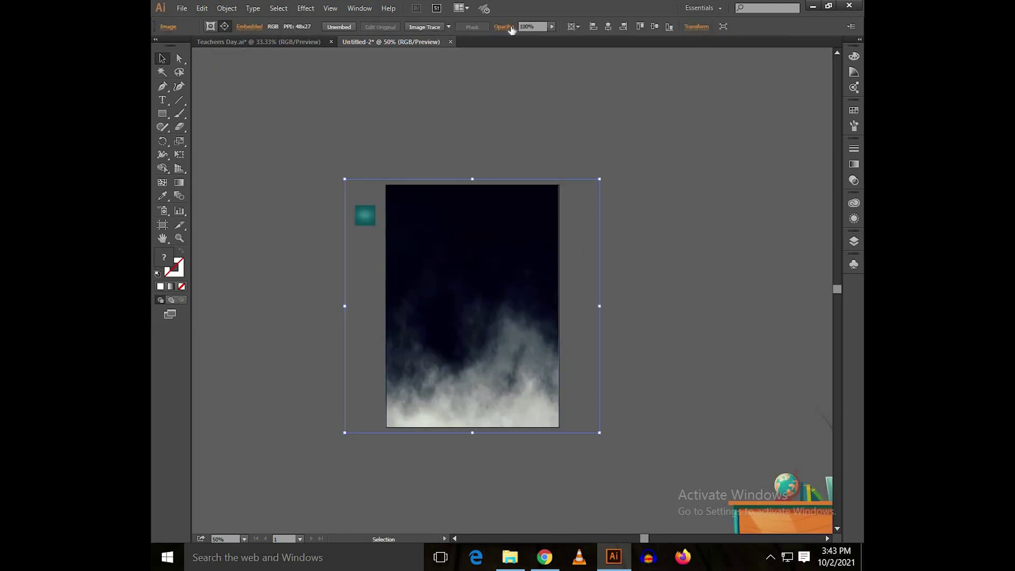
click(511, 28)
click(434, 45)
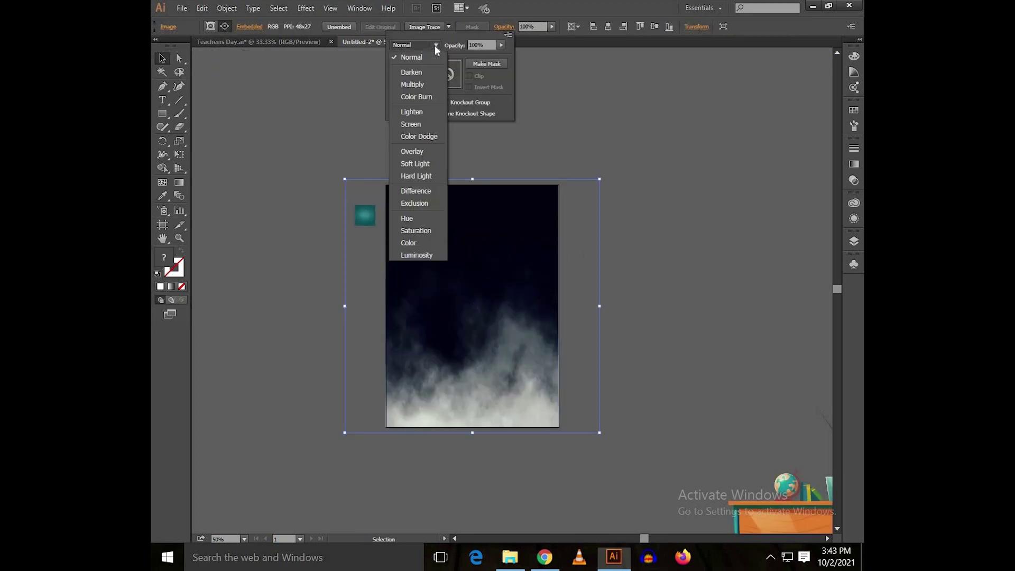
click(422, 165)
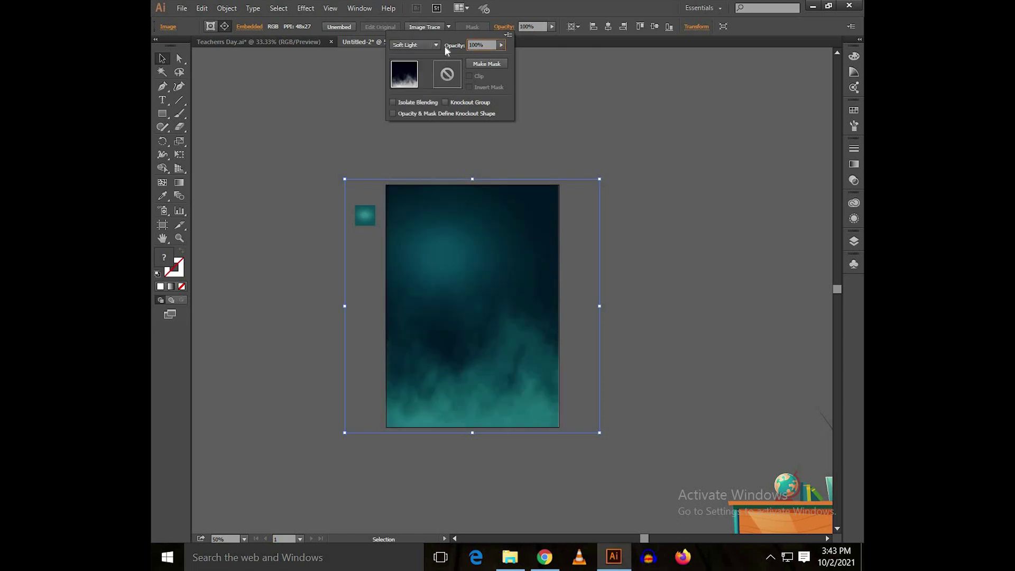
text(40)
key(Return)
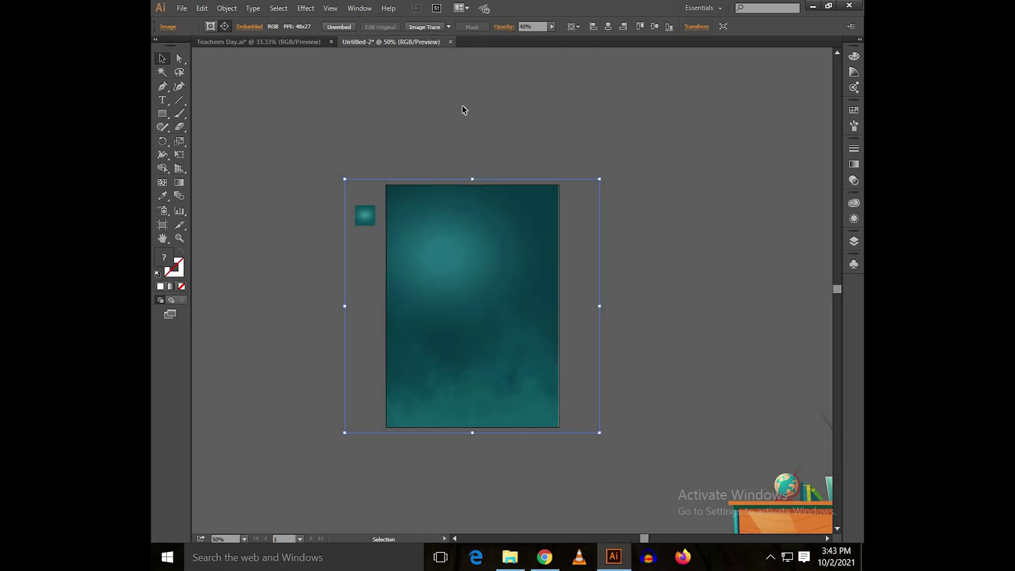
click(531, 24)
text(45)
click(504, 97)
Step: Centre the group of white education icons on the poster background and bring it in front
key(ctrl+minus)
drag(602, 177, 643, 176)
scroll(514, 180, up, 1)
scroll(597, 230, down, 1)
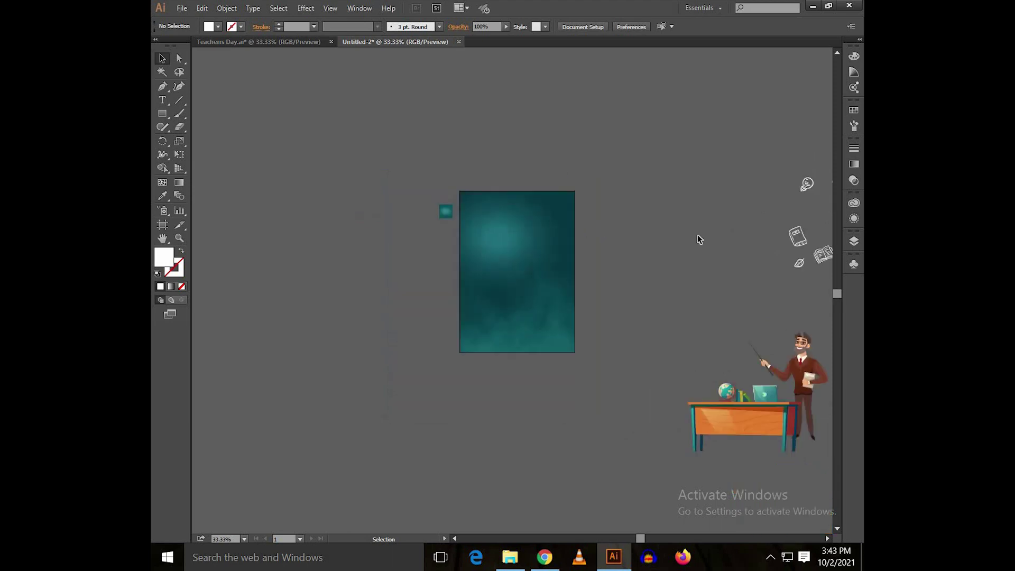
drag(686, 242, 635, 249)
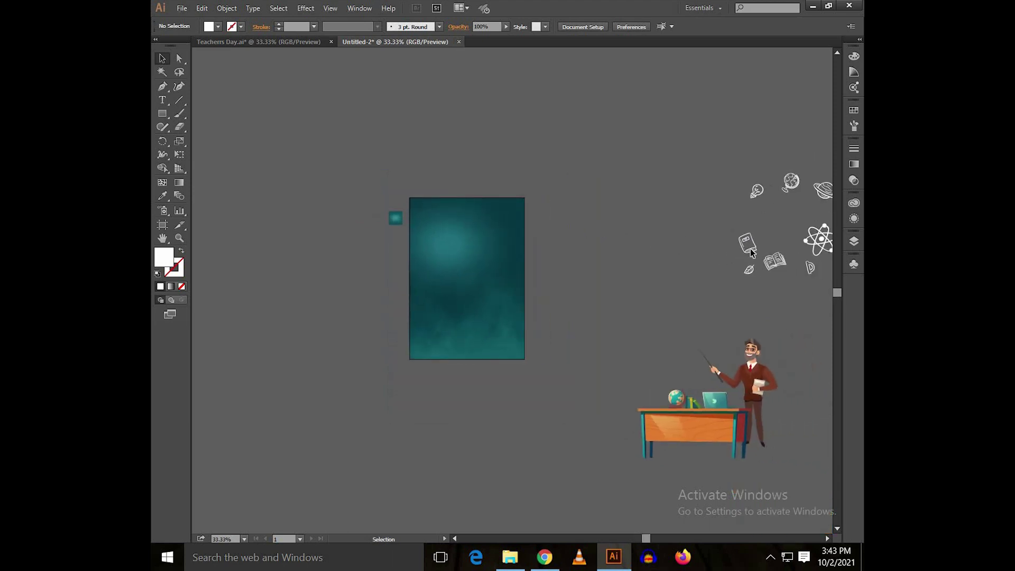
drag(752, 257, 630, 273)
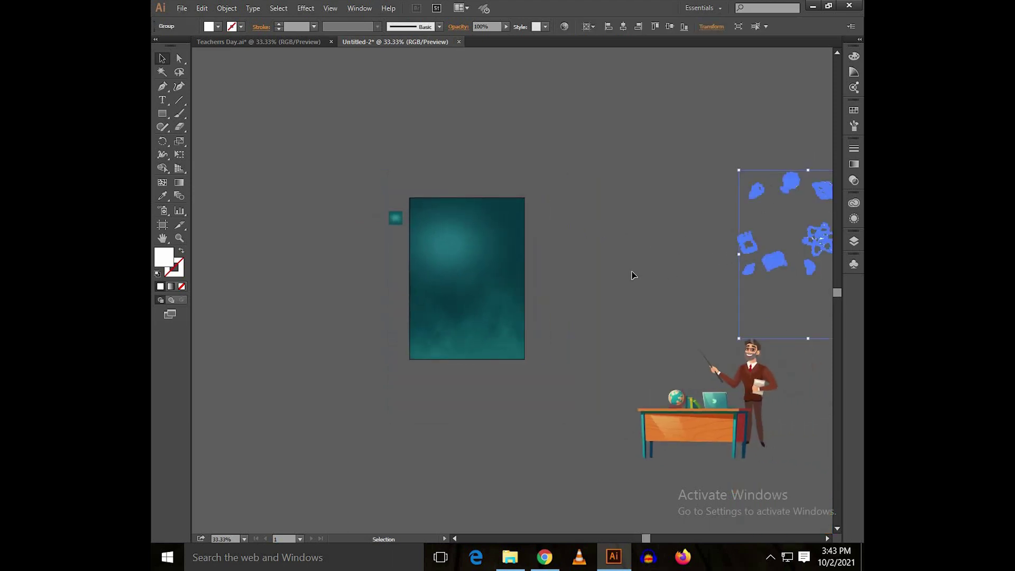
shift+click(505, 246)
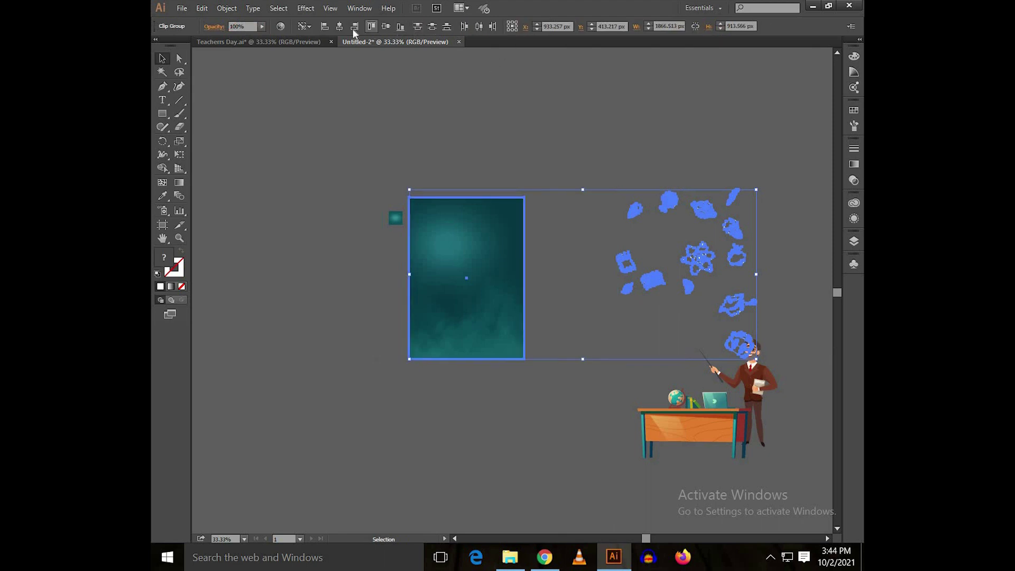
click(339, 26)
click(468, 149)
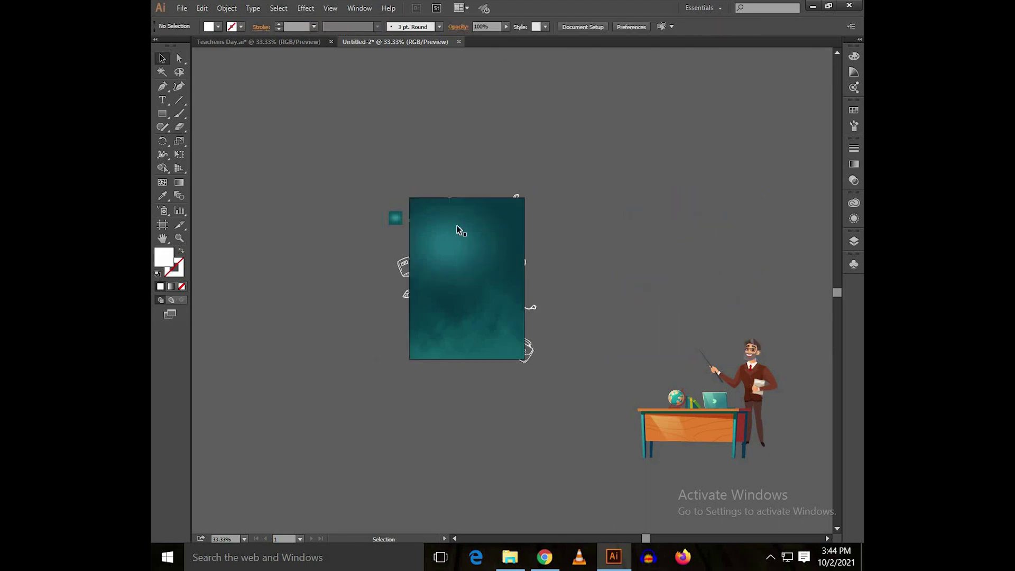
scroll(455, 227, up, 1)
click(550, 183)
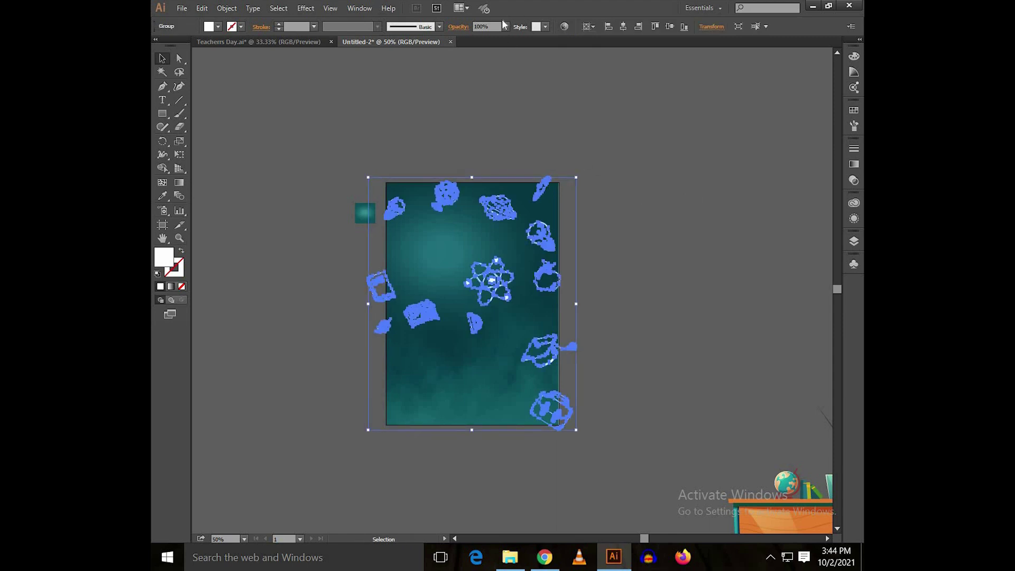
Step: Set the education icon group's opacity to 40%
drag(490, 26, 425, 24)
text(40)
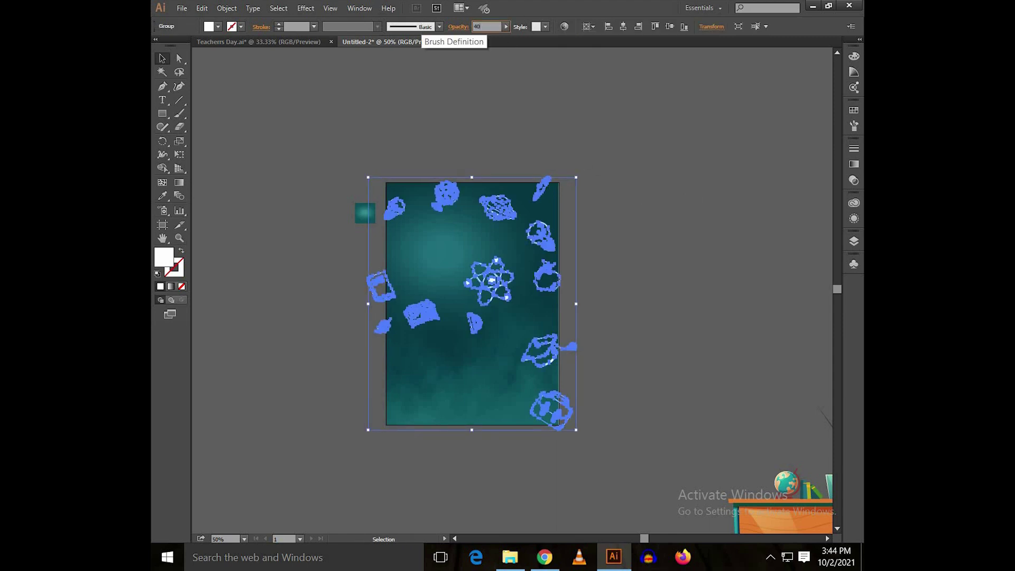
click(446, 135)
Step: Cut the education icons and paste them in place inside the poster's clipping rectangle
click(454, 208)
key(a)
key(Delete)
key(v)
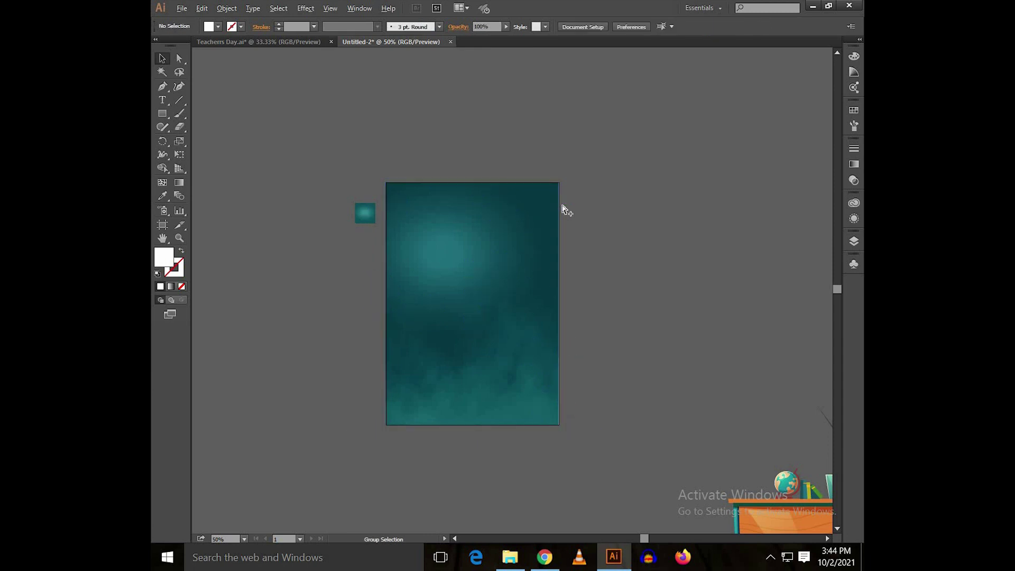
right_click(559, 206)
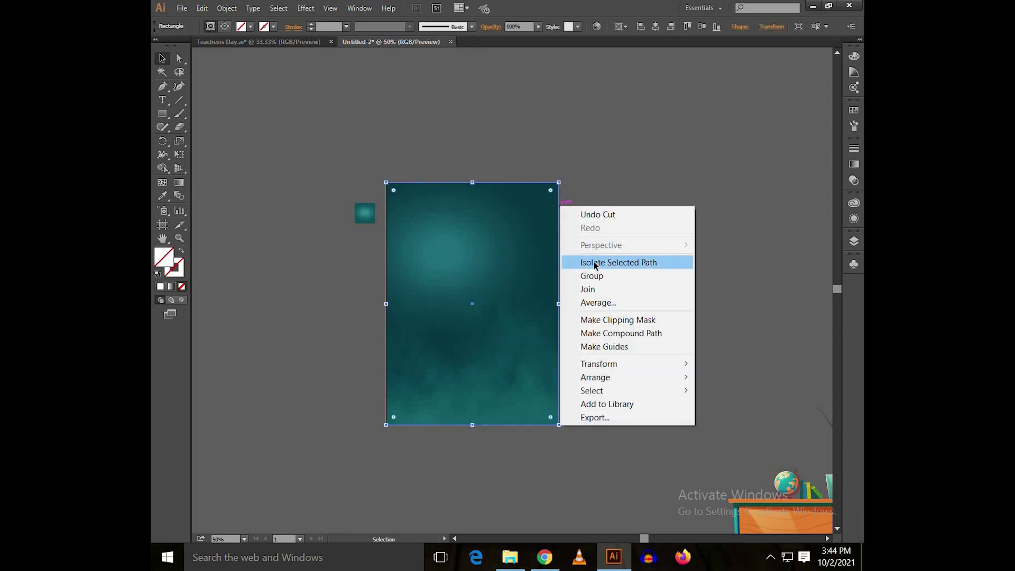
click(594, 263)
key(ctrl+z)
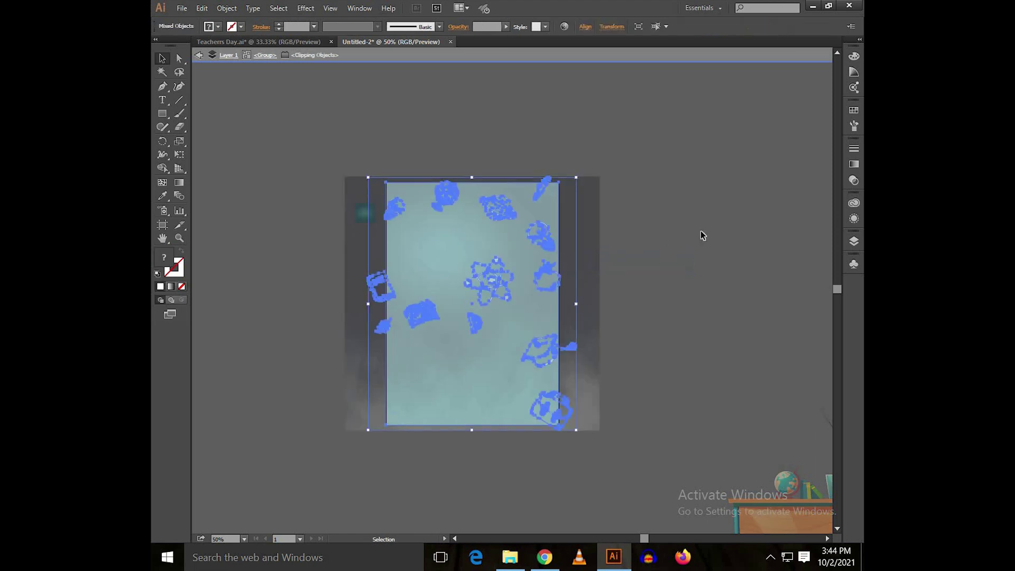
double_click(702, 231)
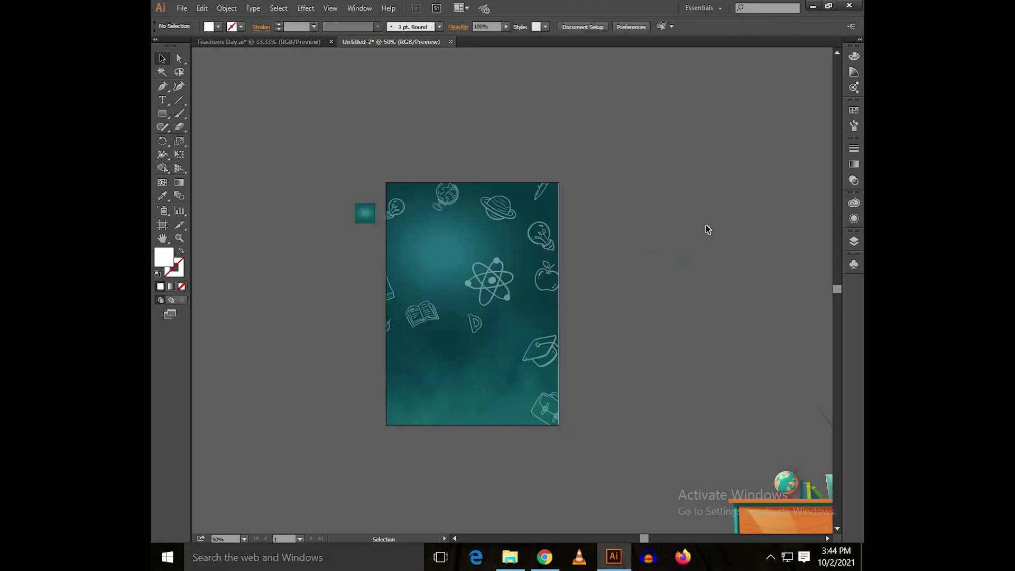
click(548, 240)
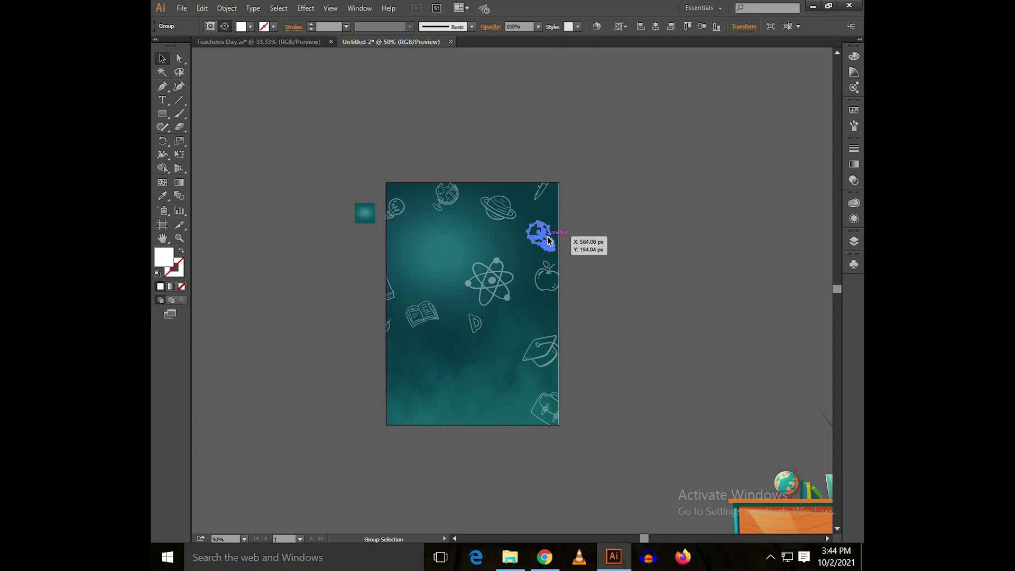
click(549, 240)
key(v)
click(521, 24)
text(500)
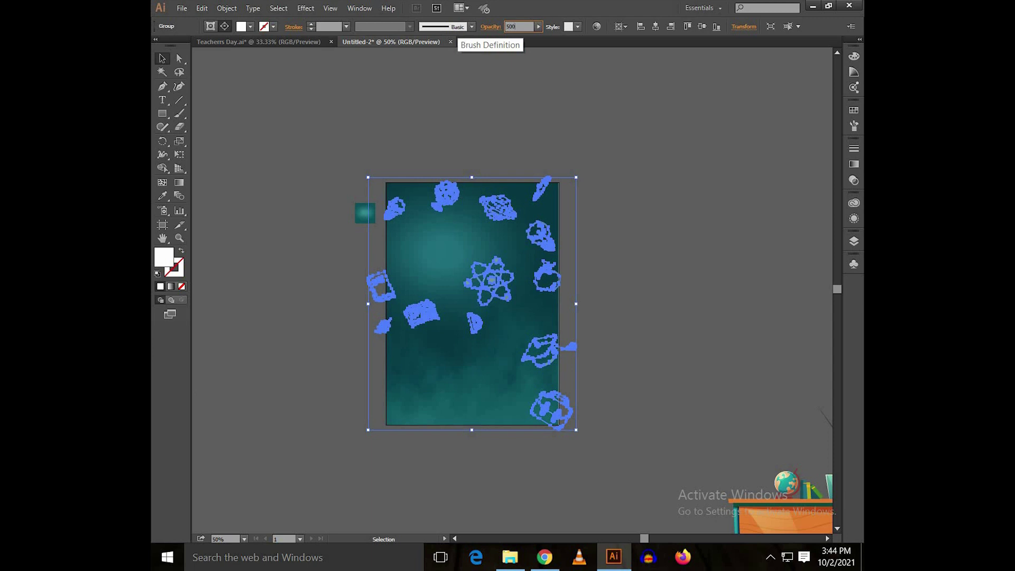
click(482, 104)
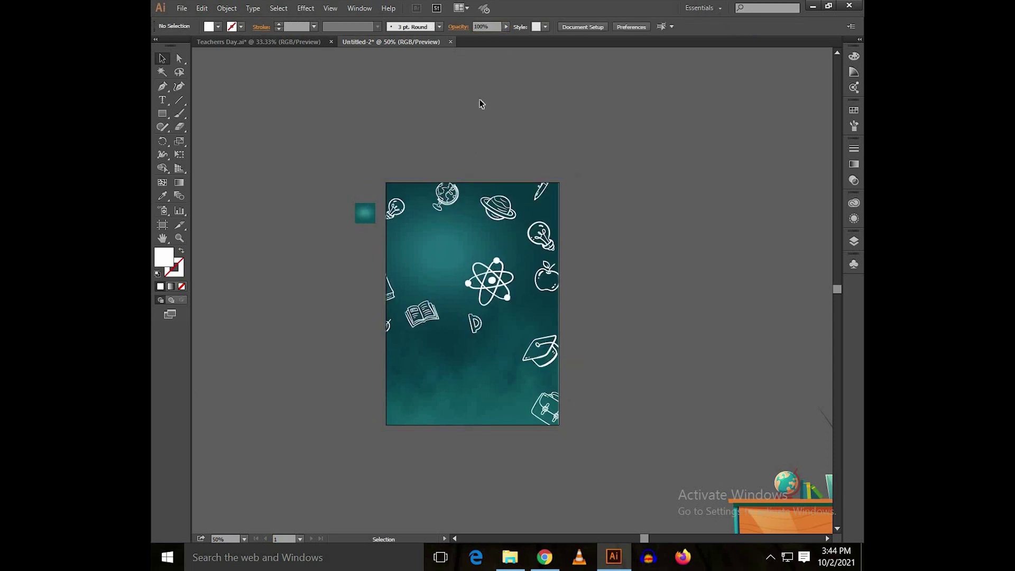
Step: Lower the opacity of the clipped education icon group so the white icons look faint on the background
ctrl+alt+click(494, 213)
ctrl+alt+click(494, 213)
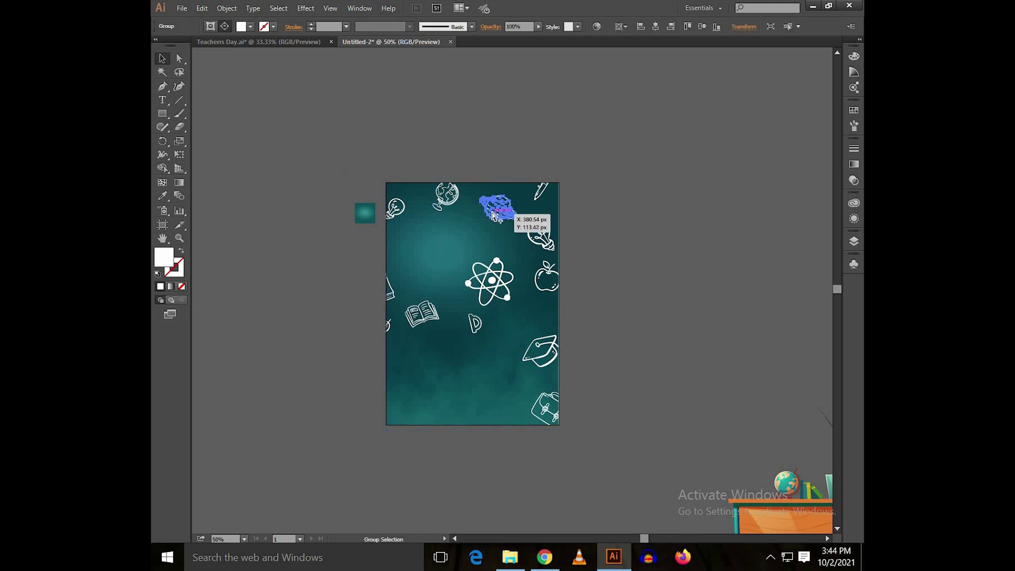
ctrl+alt+click(495, 213)
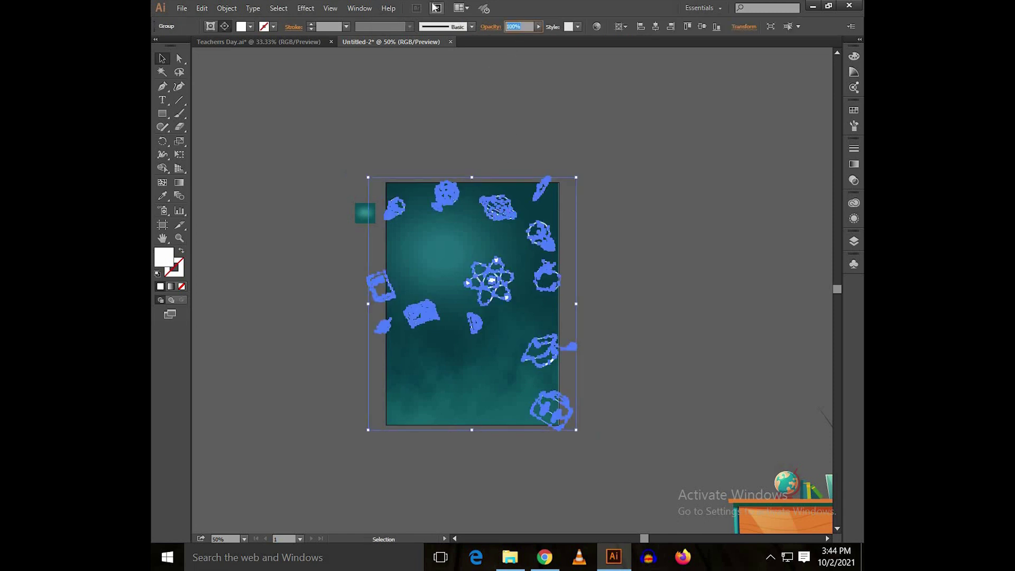
click(460, 97)
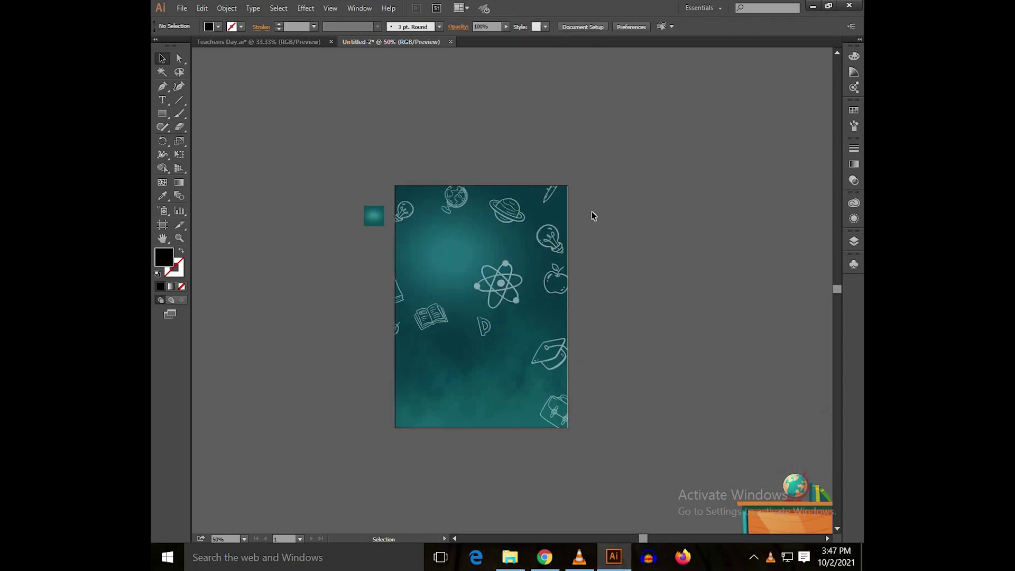
Step: Move the teacher-and-desk illustration next to the lower right of the poster
key(ctrl+minus)
scroll(655, 283, down, 1)
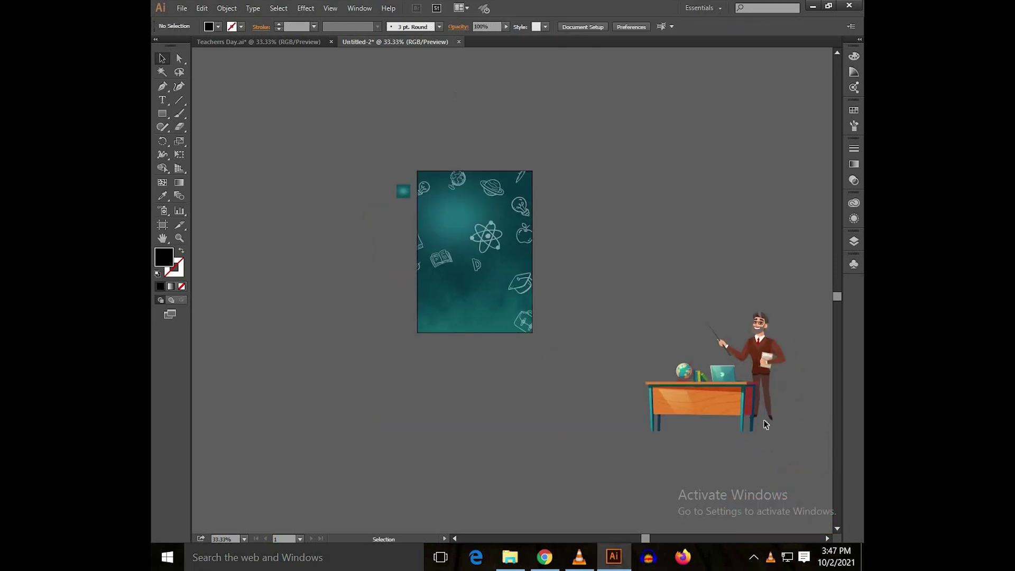
click(682, 389)
drag(683, 389, 578, 370)
scroll(621, 357, up, 1)
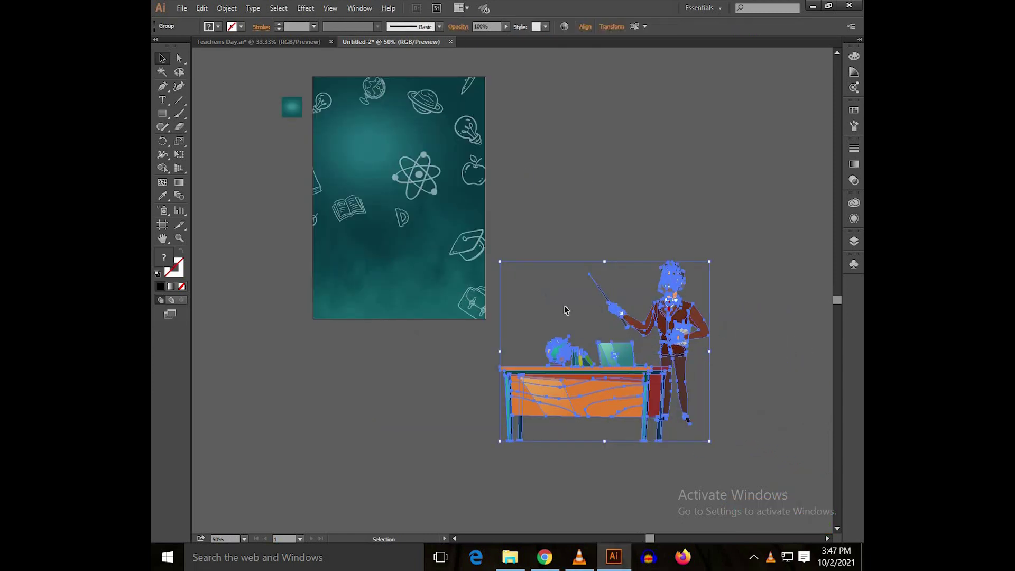
Step: Move the teacher figure away from the desk and place the desk over the poster's lower left
scroll(566, 310, up, 1)
drag(675, 354, 771, 405)
drag(724, 464, 568, 391)
scroll(567, 390, up, 1)
Step: Cut the desk and paste it in place inside the poster's clipping rectangle
key(a)
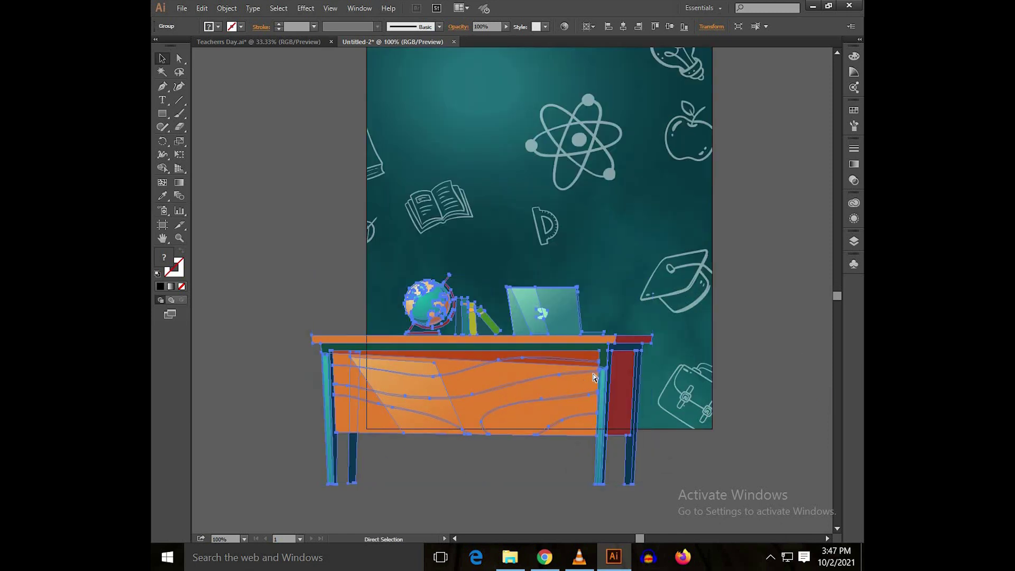
key(Delete)
key(v)
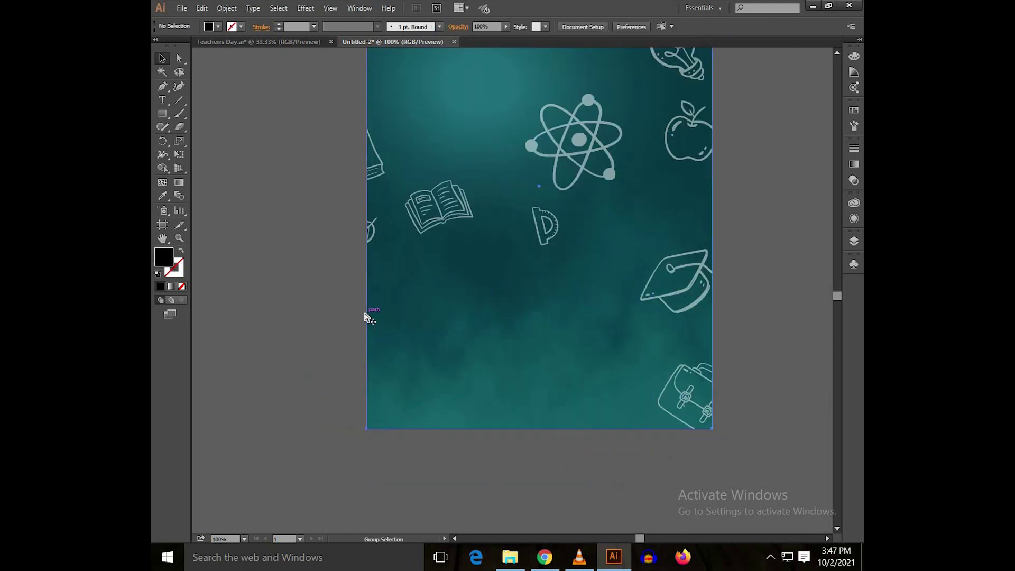
right_click(366, 317)
click(442, 367)
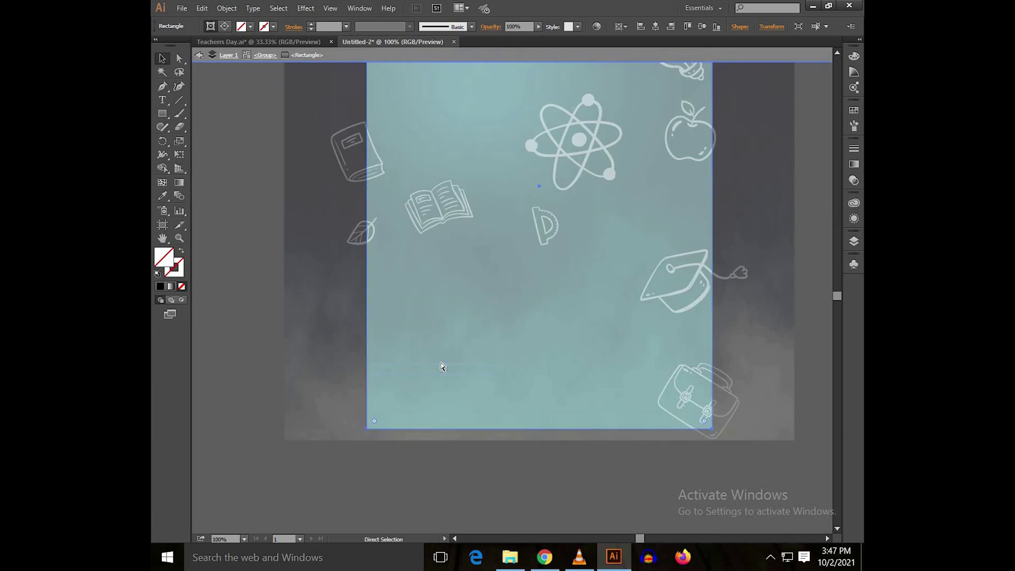
key(ctrl+z)
double_click(238, 236)
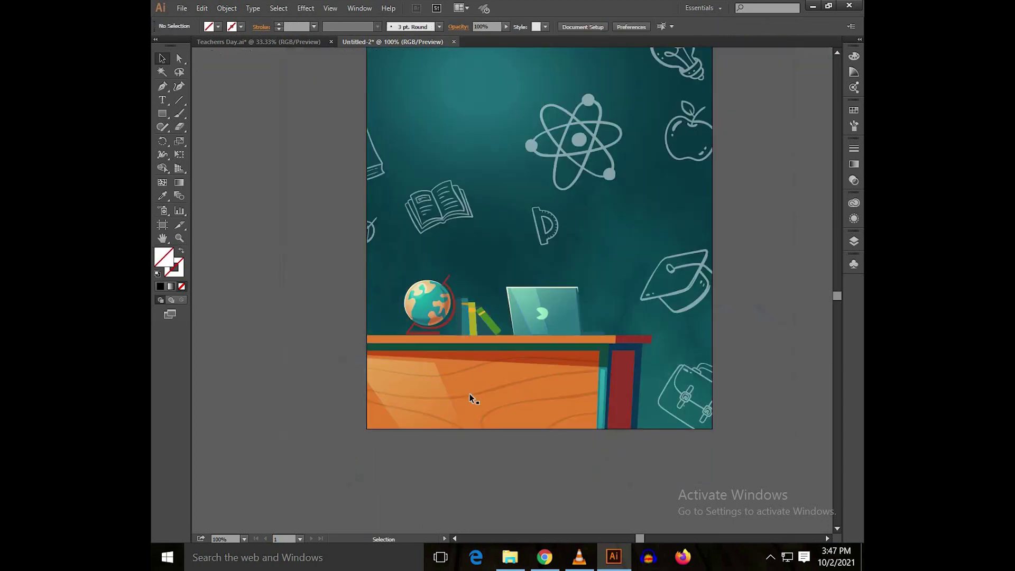
Step: Scale the clipped desk down slightly and move it up inside the poster
click(489, 403)
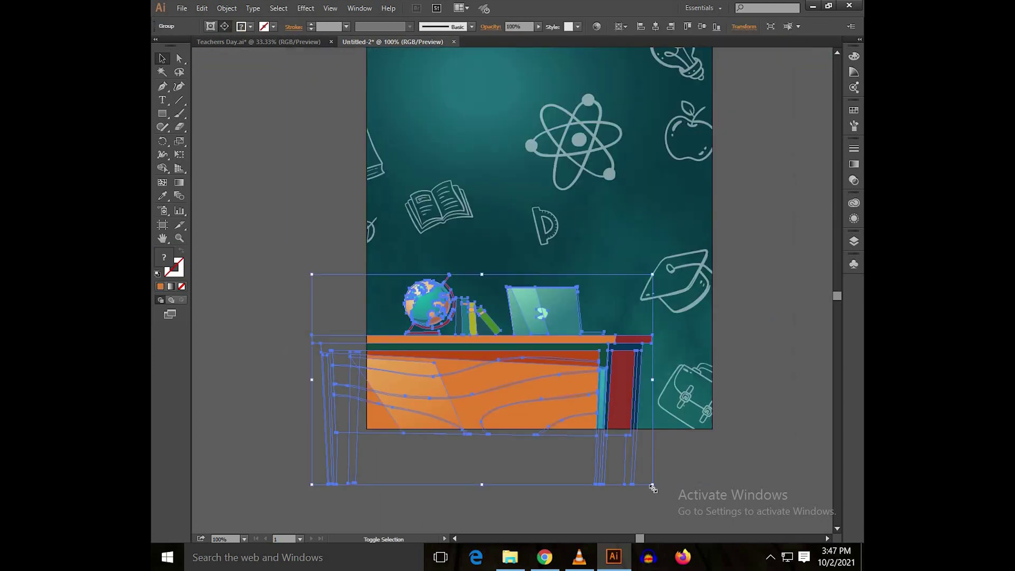
drag(653, 486, 649, 479)
drag(590, 378, 591, 351)
Step: Place the teacher figure on the right side of the poster, standing beside the desk
click(734, 290)
scroll(733, 290, down, 2)
drag(733, 290, 554, 336)
drag(754, 423, 517, 329)
scroll(517, 329, up, 2)
scroll(513, 337, up, 1)
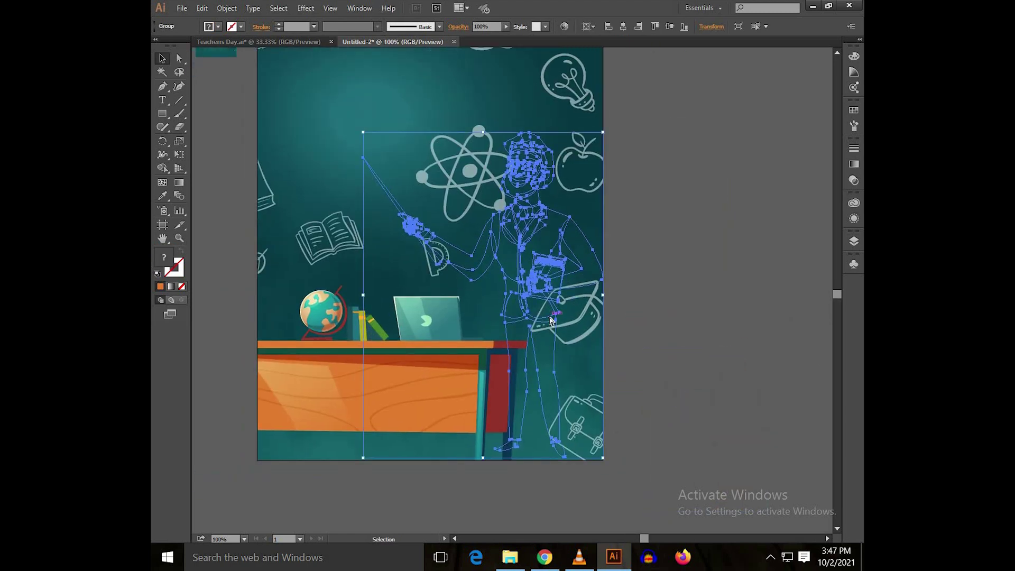
drag(661, 262, 648, 307)
drag(540, 292, 515, 302)
Step: Cut the teacher figure and paste it in place inside the poster's clipping rectangle
key(ctrl+x)
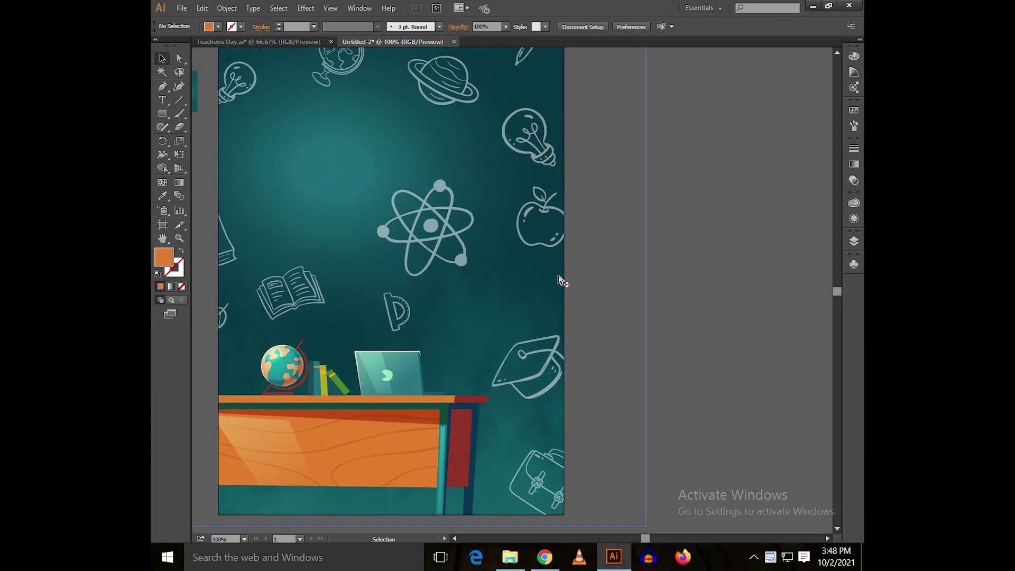
right_click(563, 277)
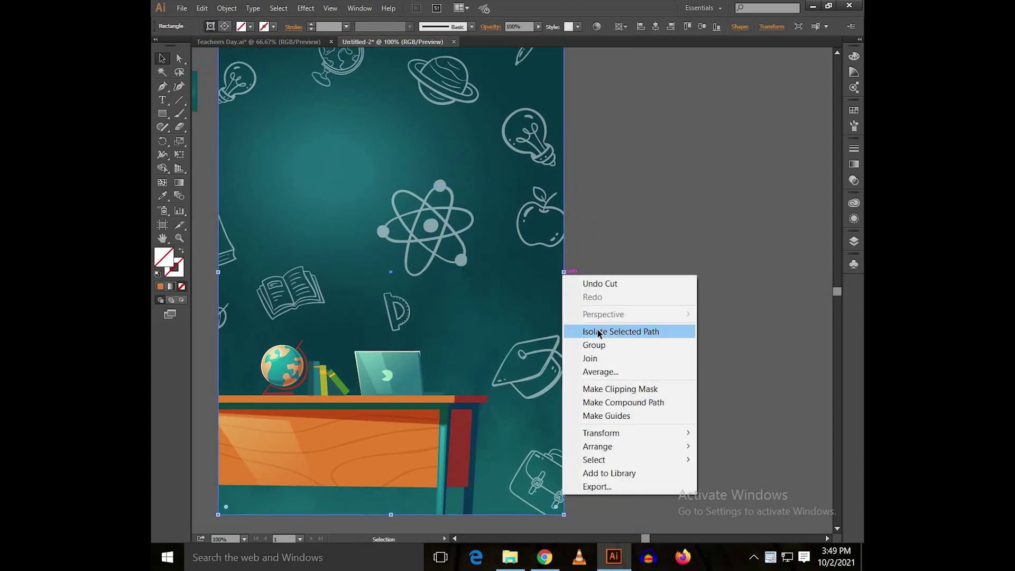
click(600, 331)
key(ctrl+f)
double_click(698, 292)
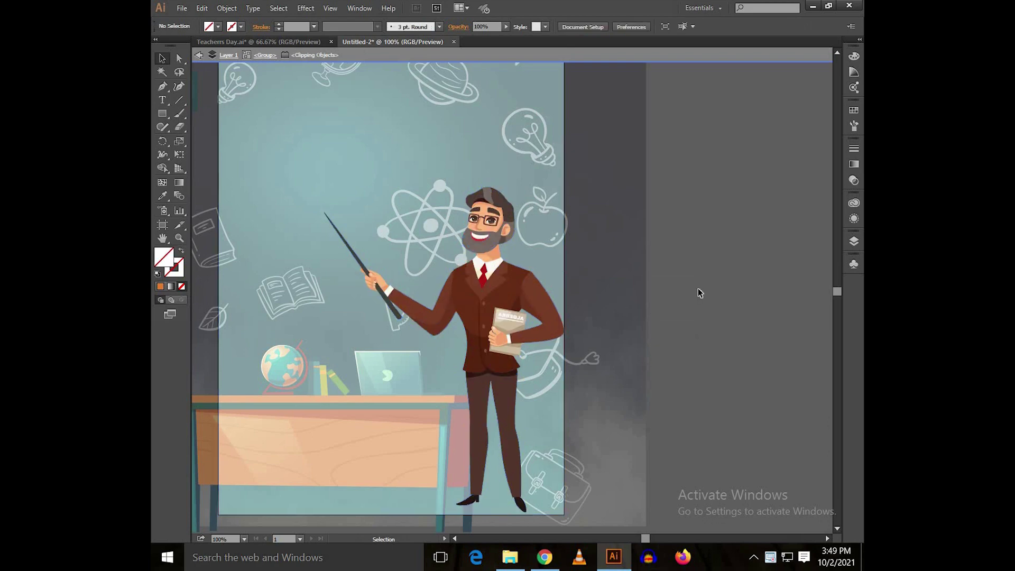
drag(718, 281, 766, 255)
Step: Select the teacher within the clip group and shift it slightly inward from the poster's right edge
ctrl+alt+click(548, 283)
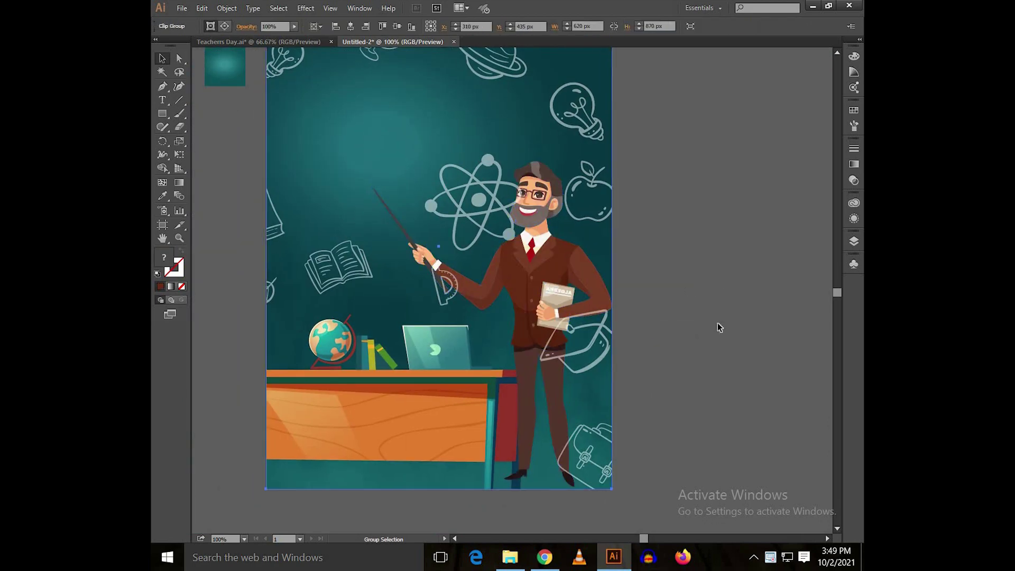
click(548, 283)
mouse_move(548, 283)
mouse_down()
mouse_move(549, 265)
mouse_move(550, 289)
mouse_up()
drag(549, 289, 550, 294)
click(682, 322)
Step: Bring the clipped desk in front of the teacher's legs
drag(444, 385, 475, 359)
click(468, 381)
click(470, 381)
click(473, 383)
key(v)
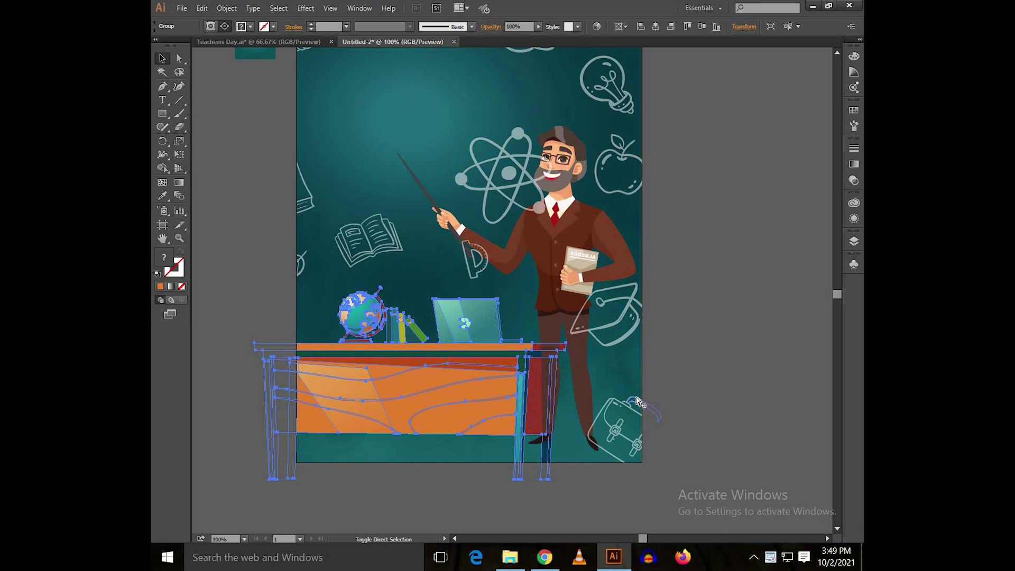
click(757, 283)
Step: Bring the clipped teacher figure in front of the education icons
click(591, 239)
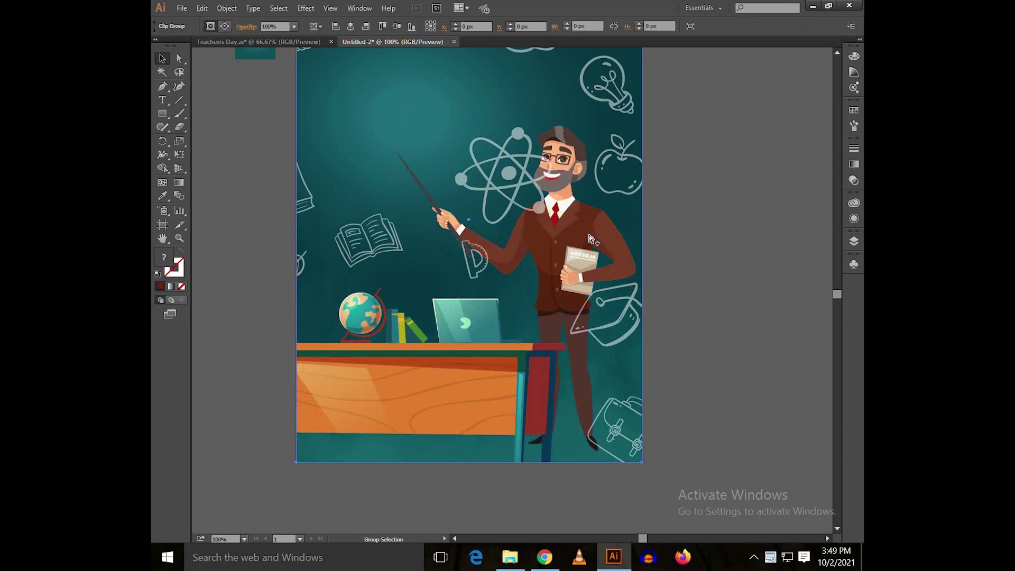
click(723, 236)
click(615, 240)
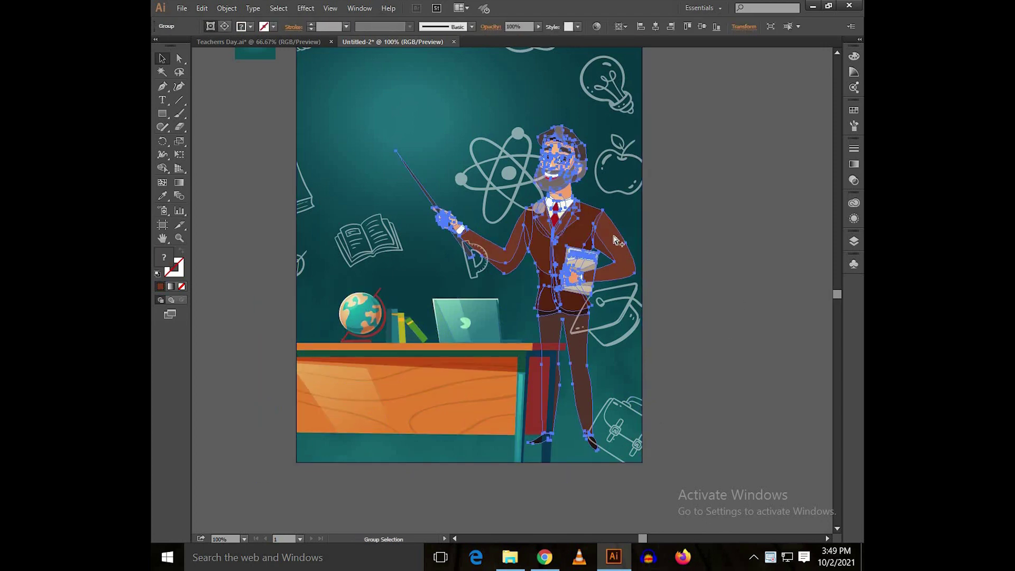
key(v)
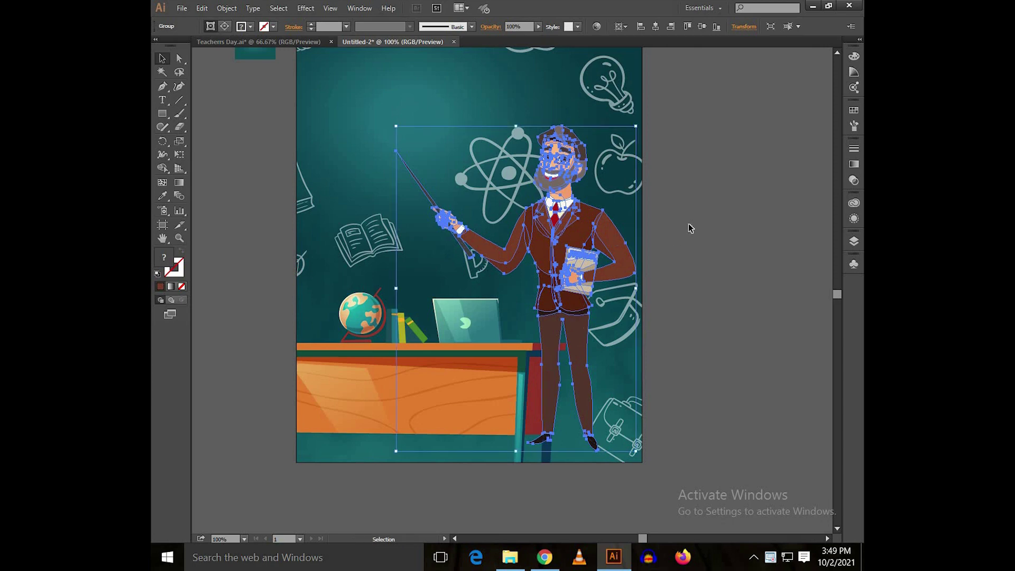
click(688, 223)
Step: Select the desk parts within the clip group and bring them to the front, over the teacher's leg
click(490, 356)
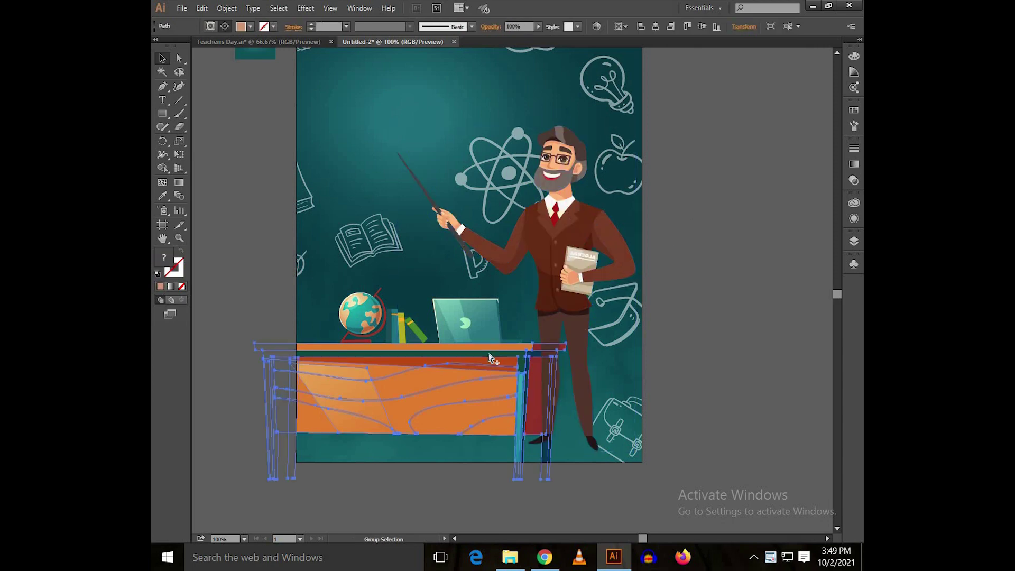
ctrl+alt+click(450, 360)
key(ctrl+shift+bracketright)
click(698, 297)
Step: Nudge the clipped teacher figure slightly upward behind the desk
scroll(698, 298, down, 1)
scroll(696, 296, up, 1)
click(616, 303)
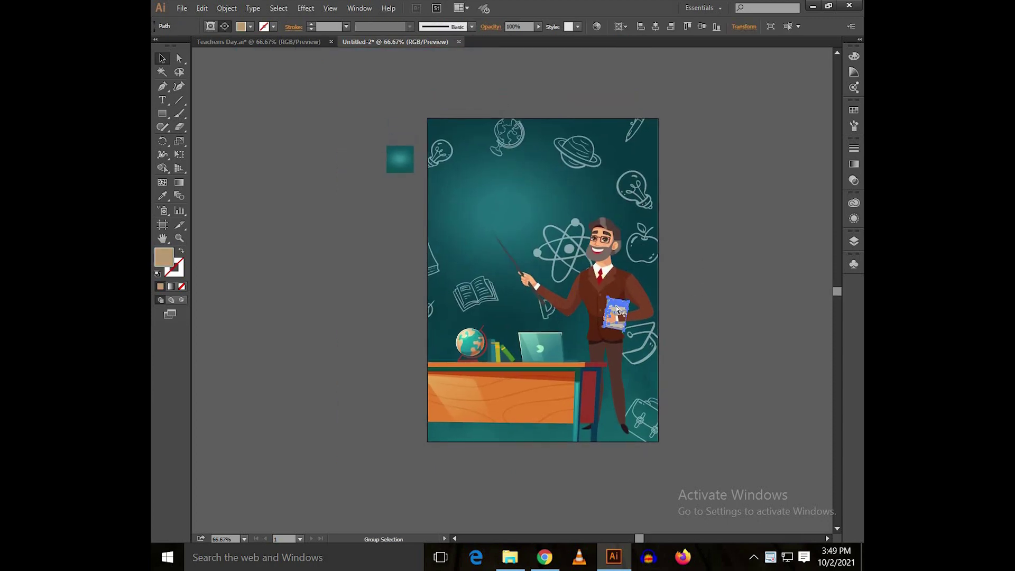
drag(615, 307, 605, 309)
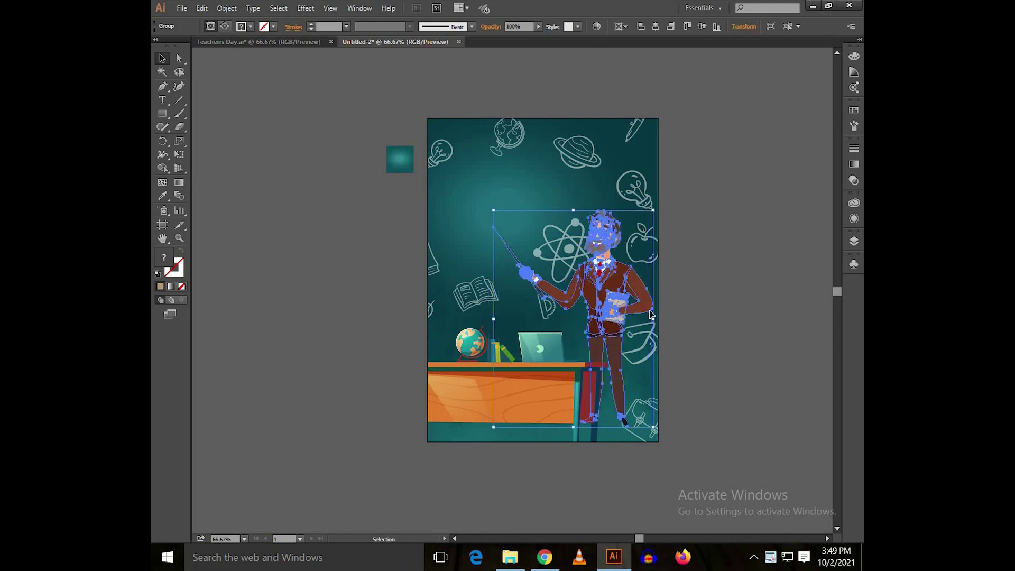
click(715, 312)
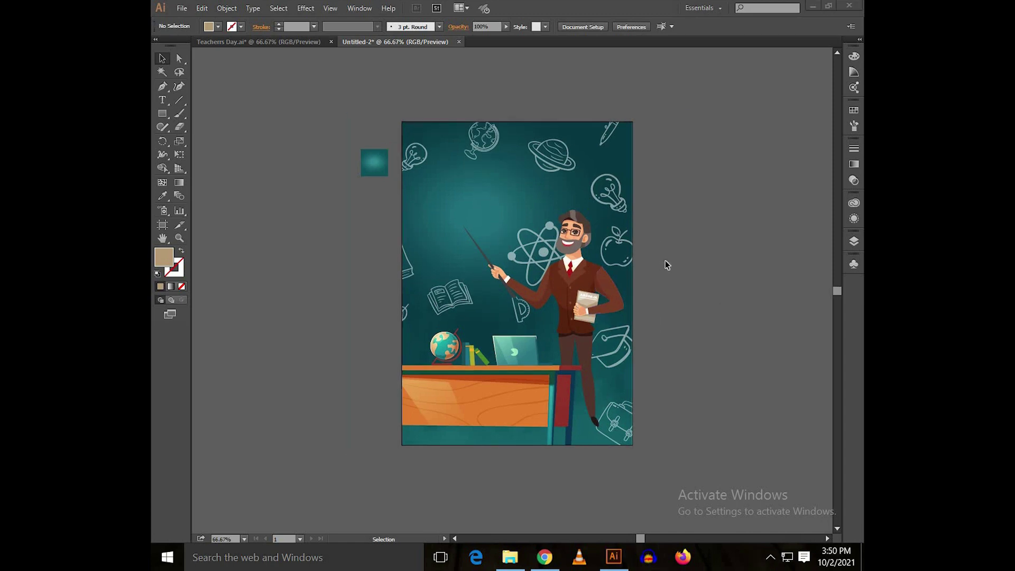
Step: Duplicate the teacher figure in place directly behind the original
key(ctrl+plus)
drag(589, 286, 506, 242)
click(479, 238)
key(a)
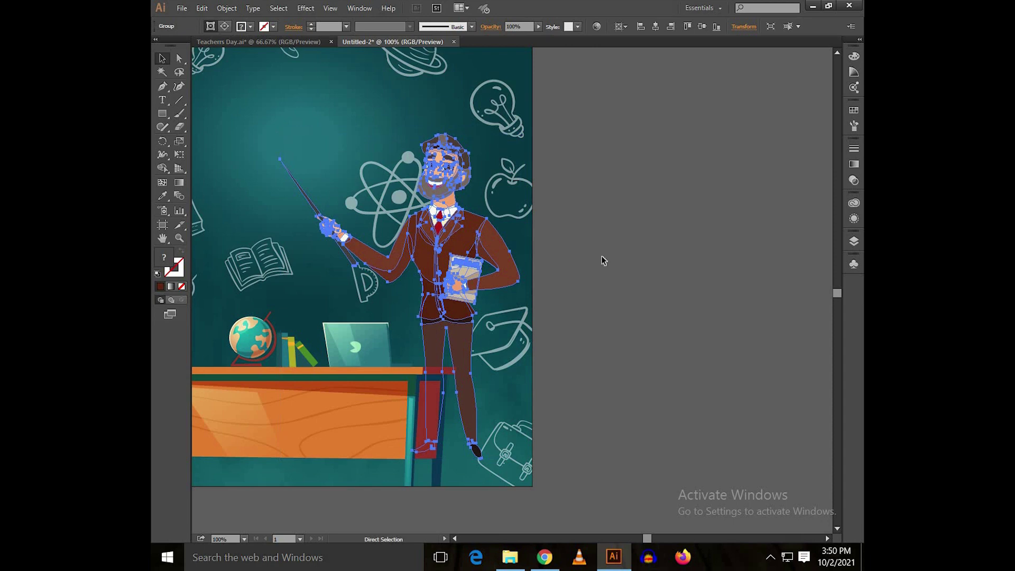
key(ctrl+2)
key(ctrl+alt+2)
key(ctrl+2)
key(v)
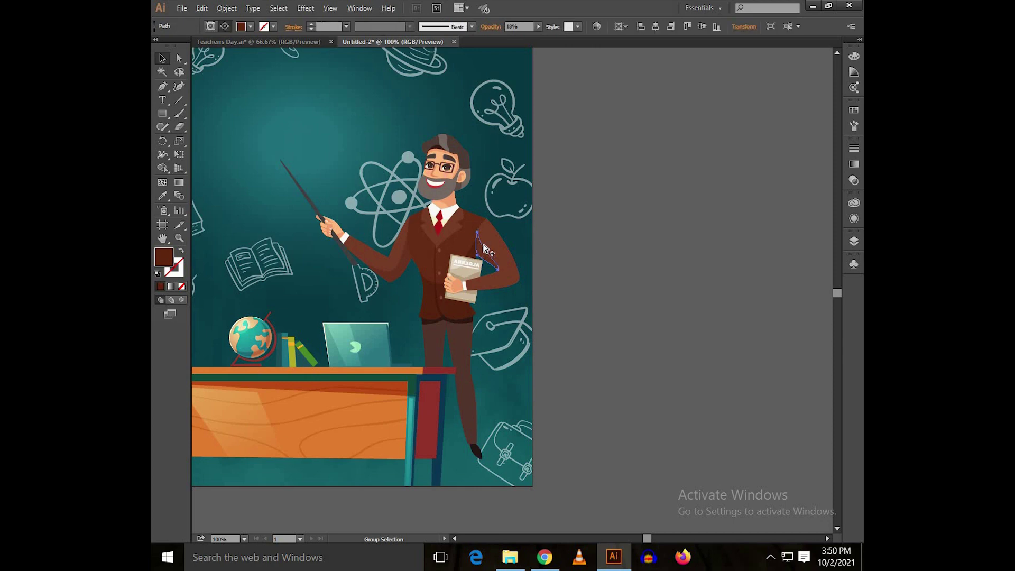
key(ctrl+alt+2)
Step: Fill the duplicate teacher with black and offset it to the right of the original
click(242, 27)
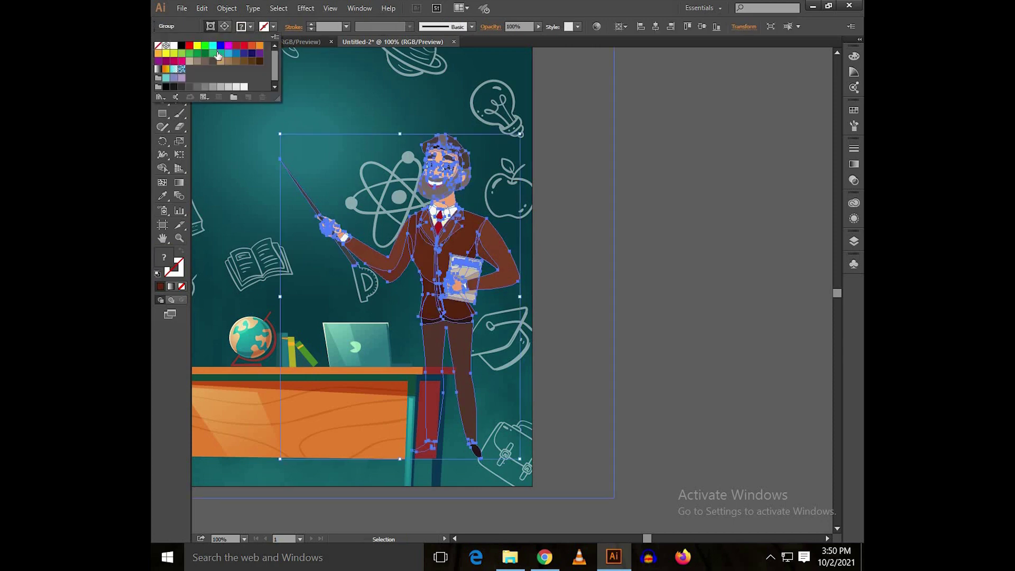
click(181, 46)
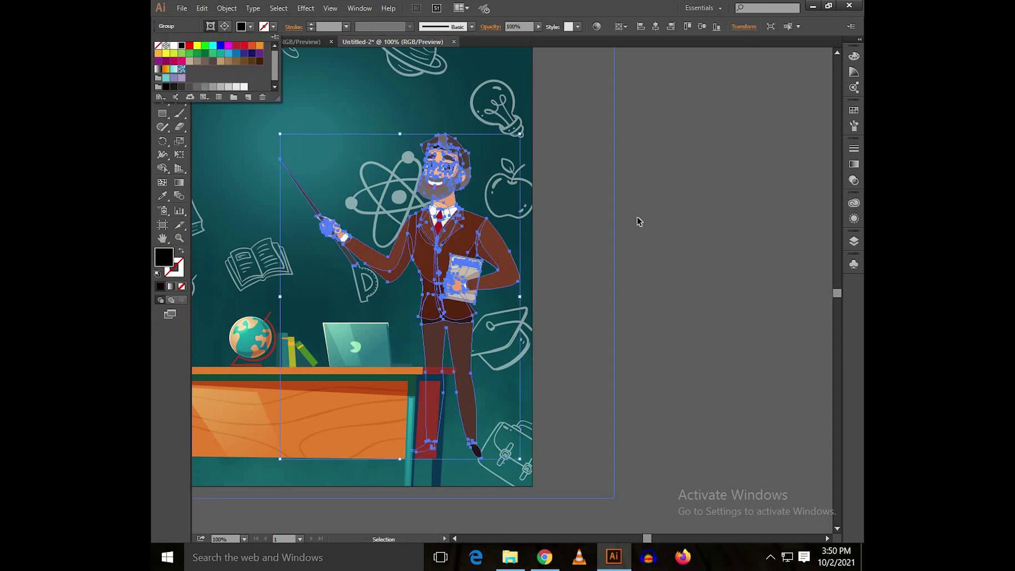
click(562, 224)
drag(484, 249, 504, 245)
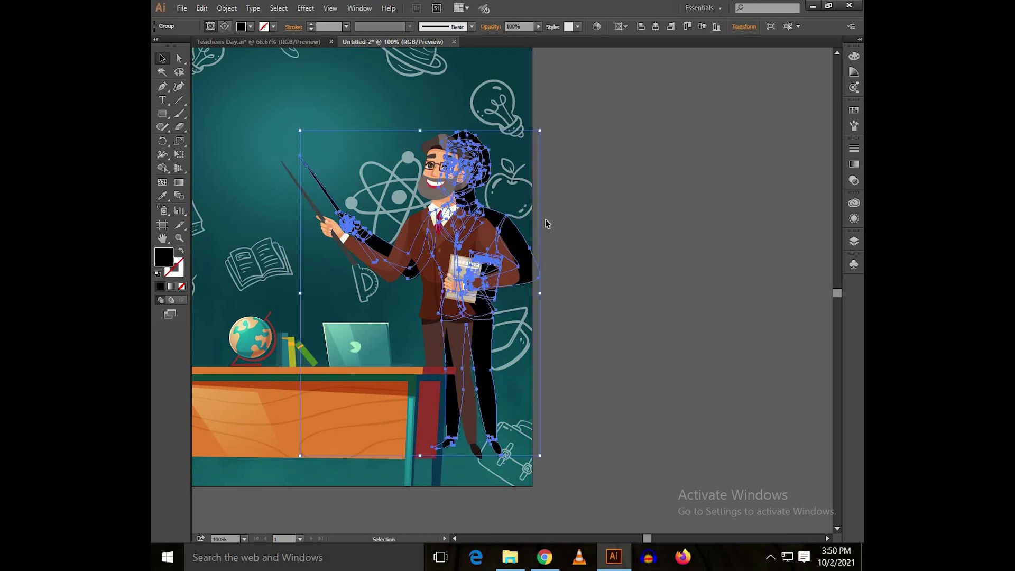
Step: Unite the black duplicate's shapes into one silhouette with the Pathfinder
key(ctrl)
key(shift+ctrl+F9)
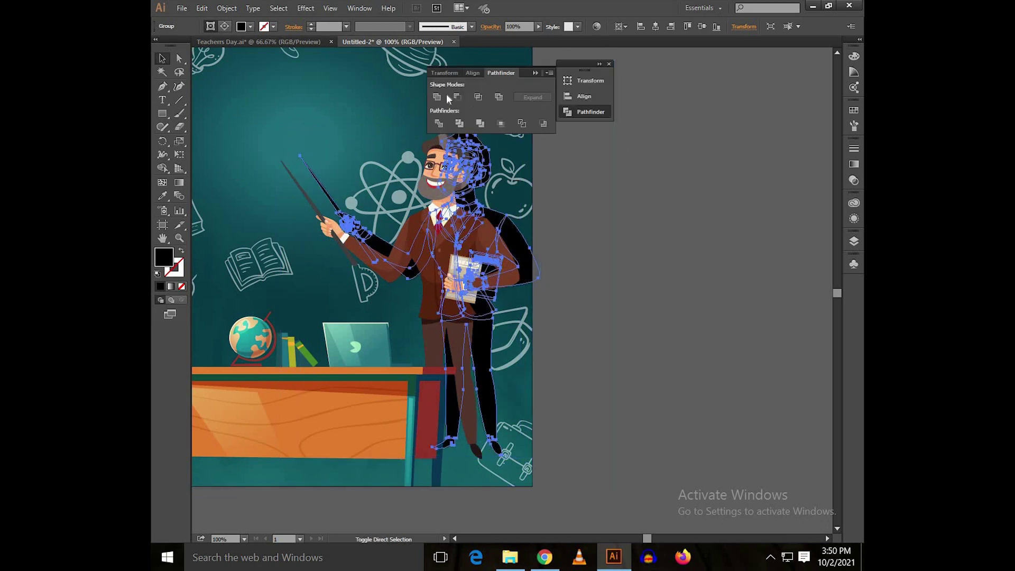
click(436, 96)
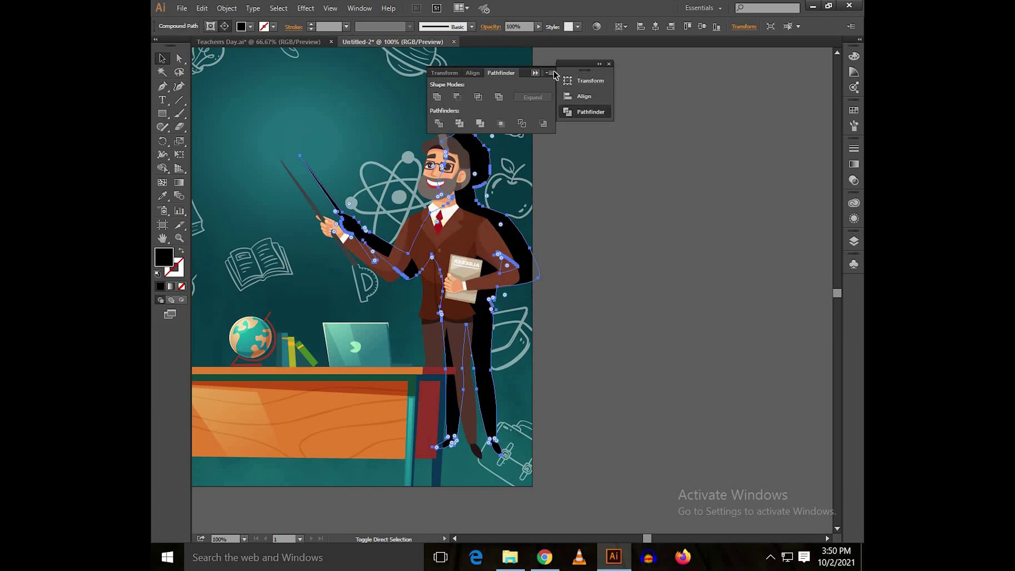
click(610, 67)
click(609, 63)
Step: Move the black silhouette closer behind the teacher, leaving a narrow shadow along the body's right side
drag(597, 193, 638, 165)
drag(524, 186, 516, 191)
scroll(522, 348, up, 3)
drag(528, 349, 615, 184)
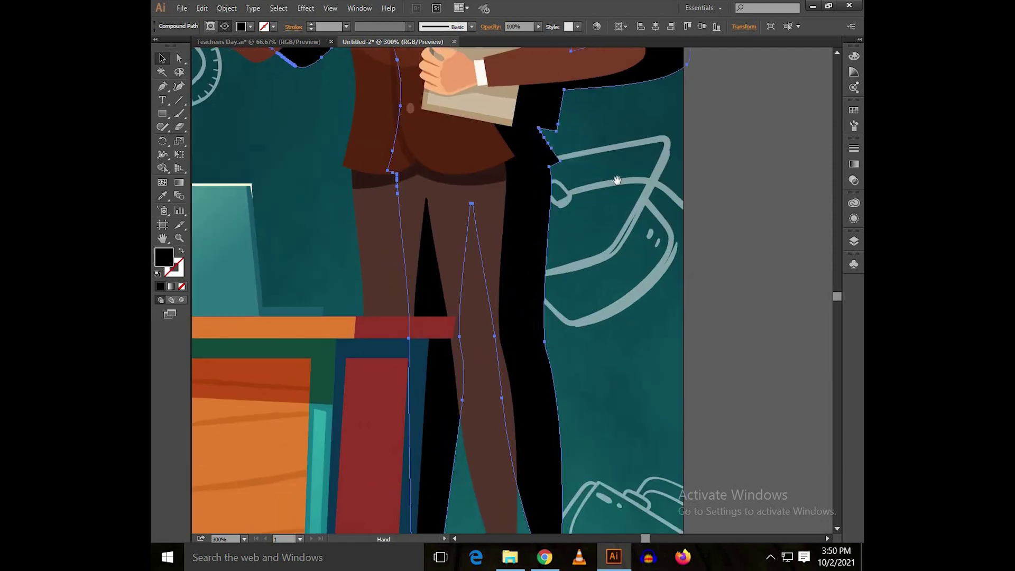
drag(631, 277, 603, 271)
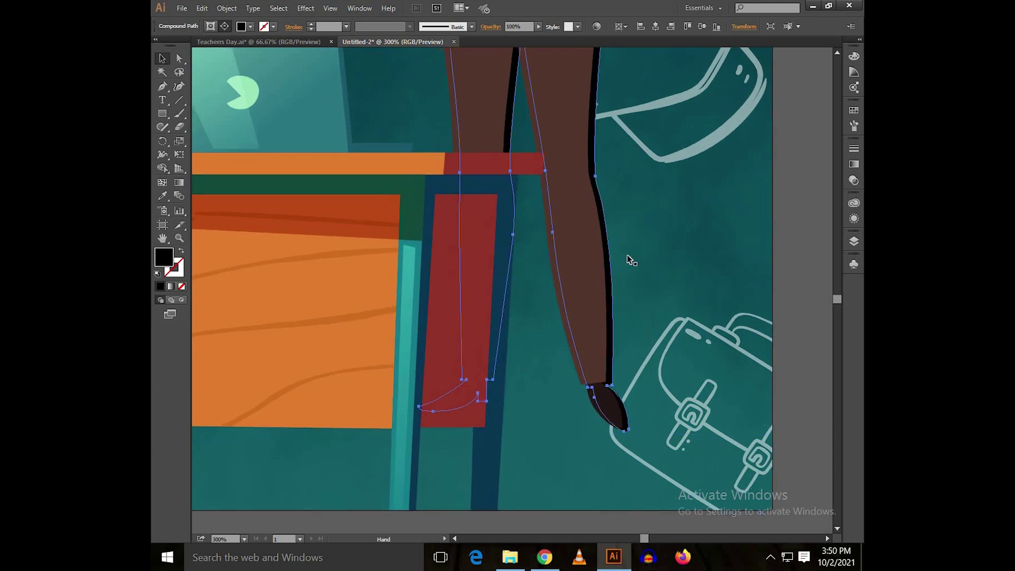
Step: Shear the black silhouette sideways from the left shoe so that it leans to the right like a cast shadow
click(183, 138)
drag(183, 138, 207, 155)
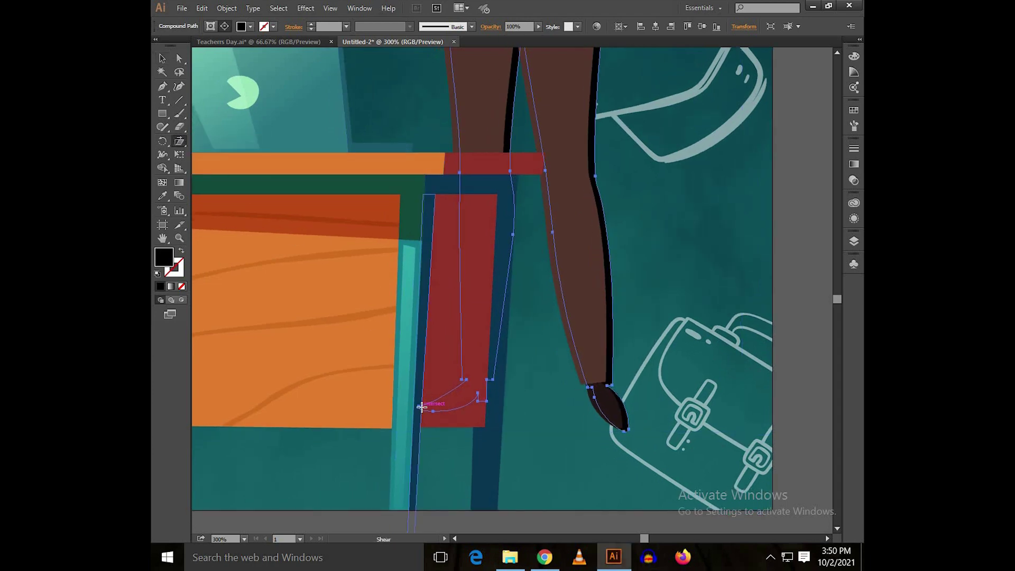
key(ctrl+1)
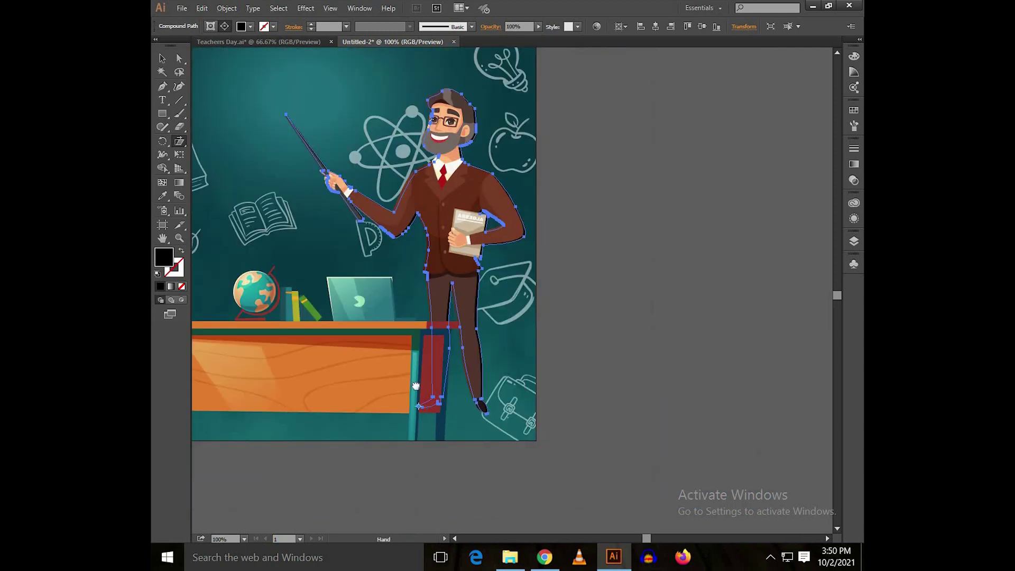
drag(474, 226, 622, 282)
key(v)
Step: Shorten the slanted silhouette to a lower height and bring it back to the teacher's feet
click(676, 436)
scroll(677, 436, down, 1)
drag(677, 435, 706, 316)
scroll(579, 337, up, 1)
drag(547, 349, 602, 292)
scroll(598, 331, up, 1)
click(613, 307)
drag(628, 244, 608, 306)
scroll(634, 396, down, 2)
scroll(635, 420, up, 1)
drag(634, 419, 597, 394)
Step: Narrow the slanted silhouette and align its right shoe with the teacher's right shoe
drag(496, 306, 499, 316)
drag(499, 315, 508, 323)
drag(509, 324, 512, 332)
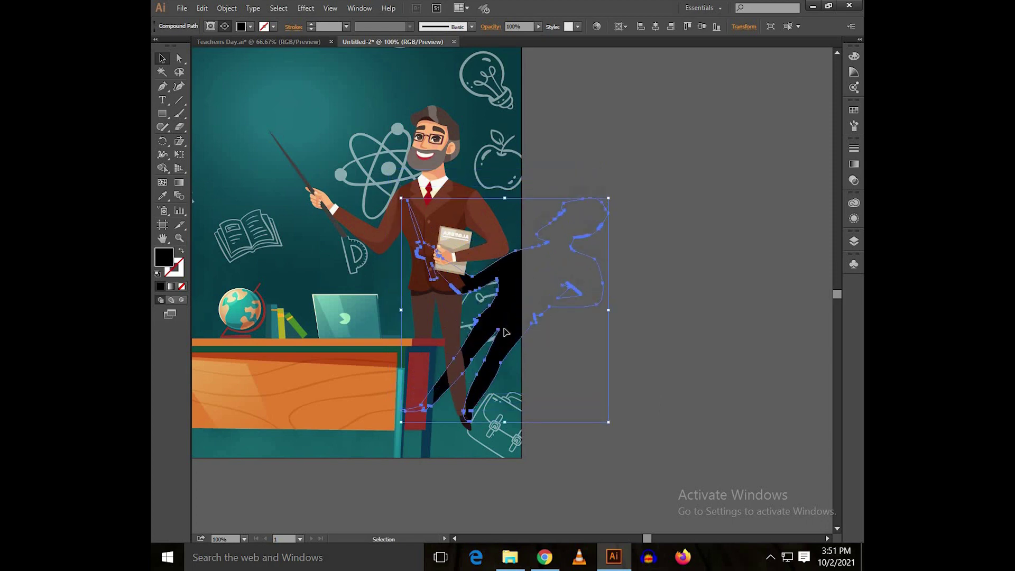
drag(605, 312, 574, 300)
drag(497, 305, 509, 305)
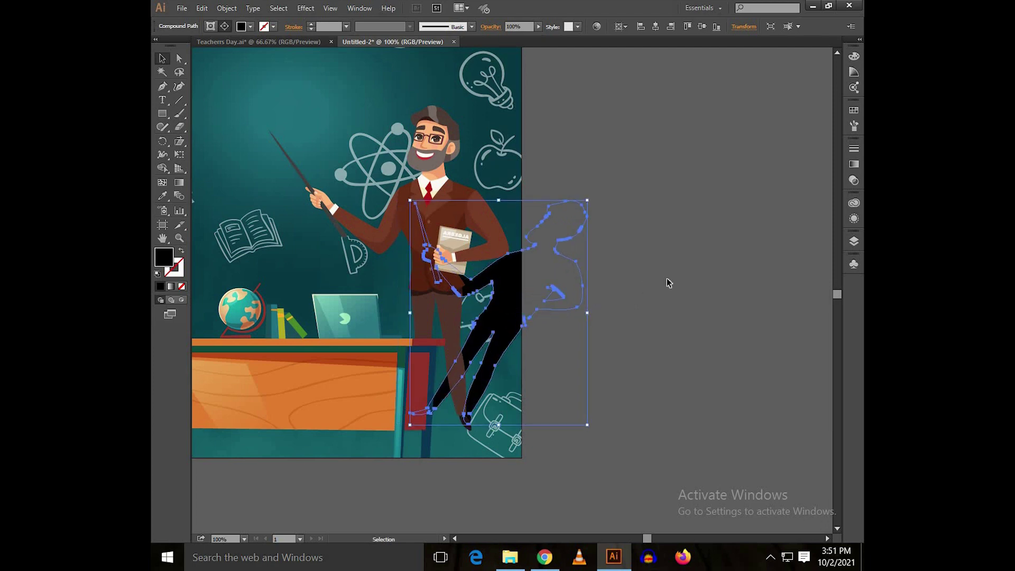
click(668, 283)
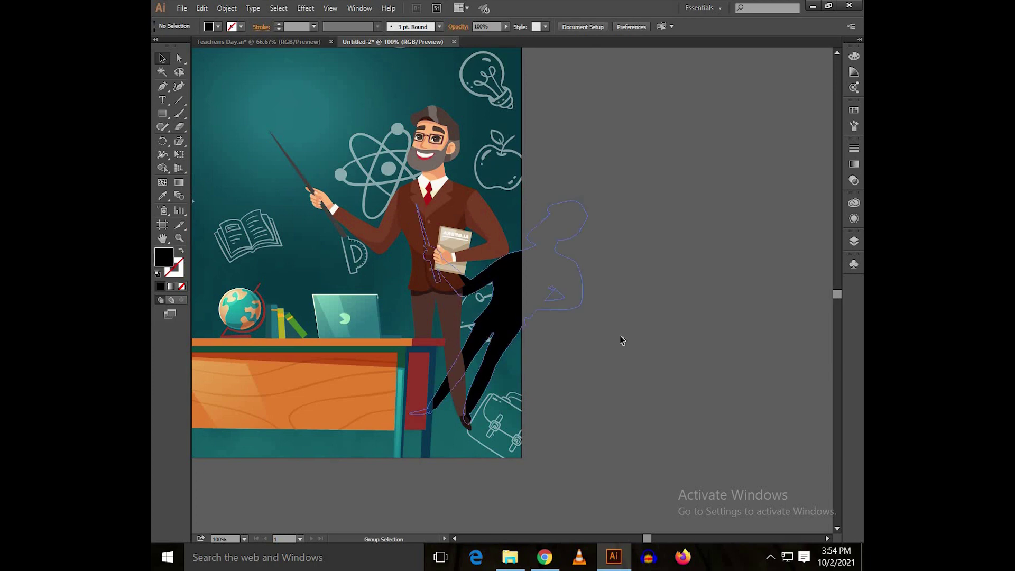
Step: Fill the slanted silhouette with a linear gradient and reduce it to two black stops
click(582, 296)
scroll(638, 297, down, 1)
drag(619, 285, 566, 321)
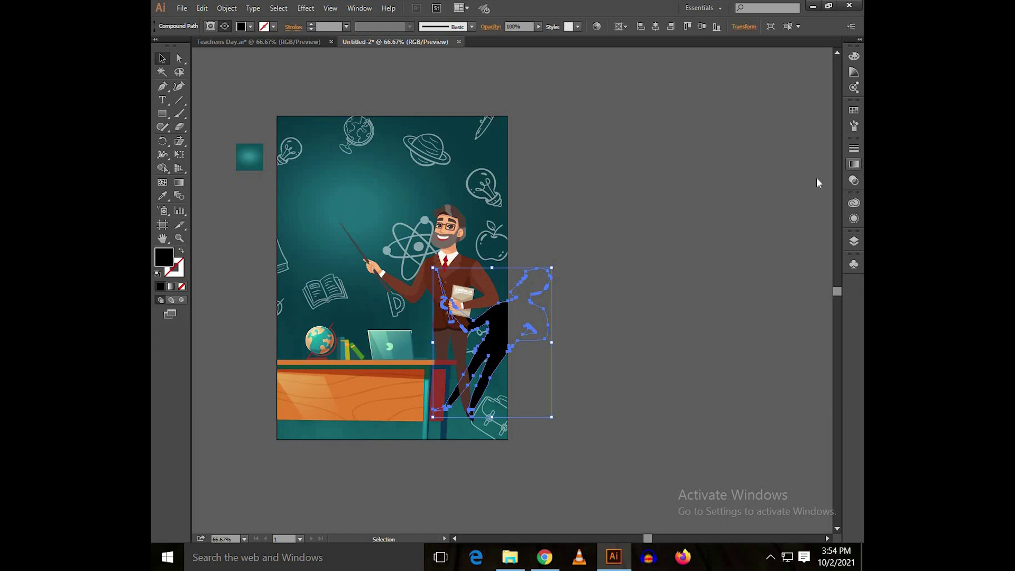
click(854, 164)
click(723, 176)
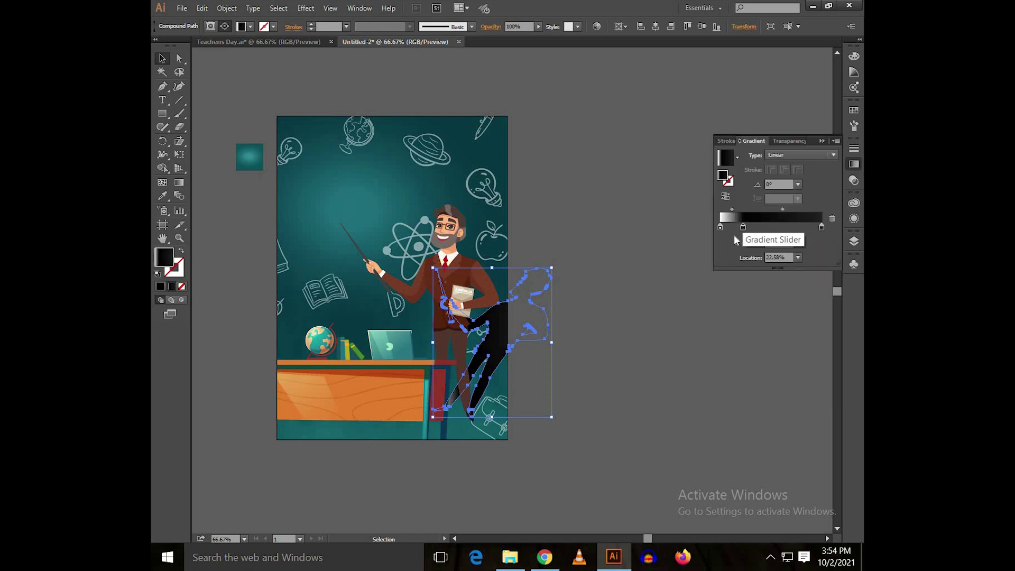
click(732, 231)
drag(821, 227, 811, 250)
click(743, 228)
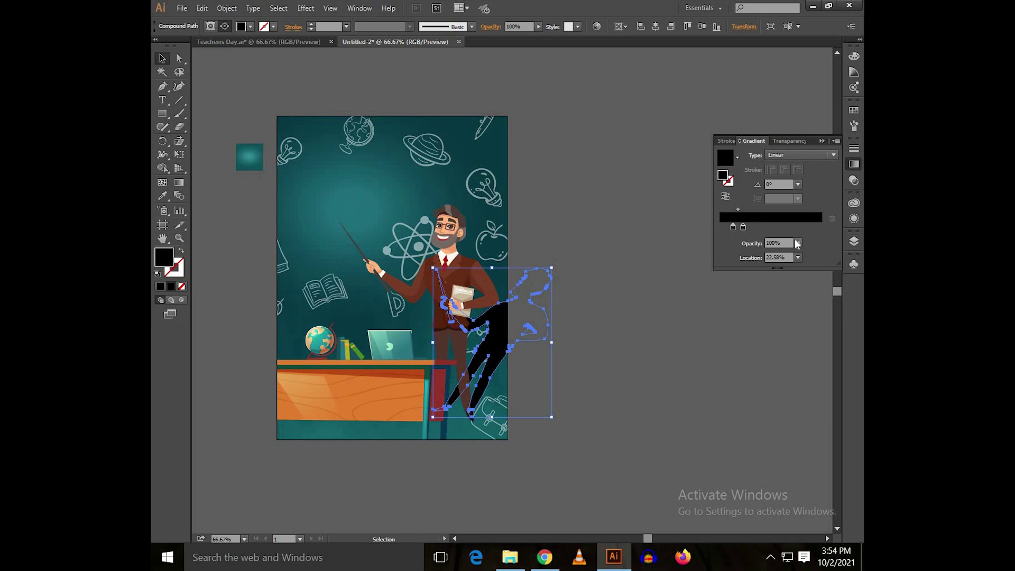
Step: Set the right gradient stop's opacity to 0% and move the opaque black stop to about 30%
click(797, 243)
click(803, 254)
mouse_move(750, 228)
mouse_down()
mouse_move(766, 229)
mouse_move(750, 226)
mouse_up()
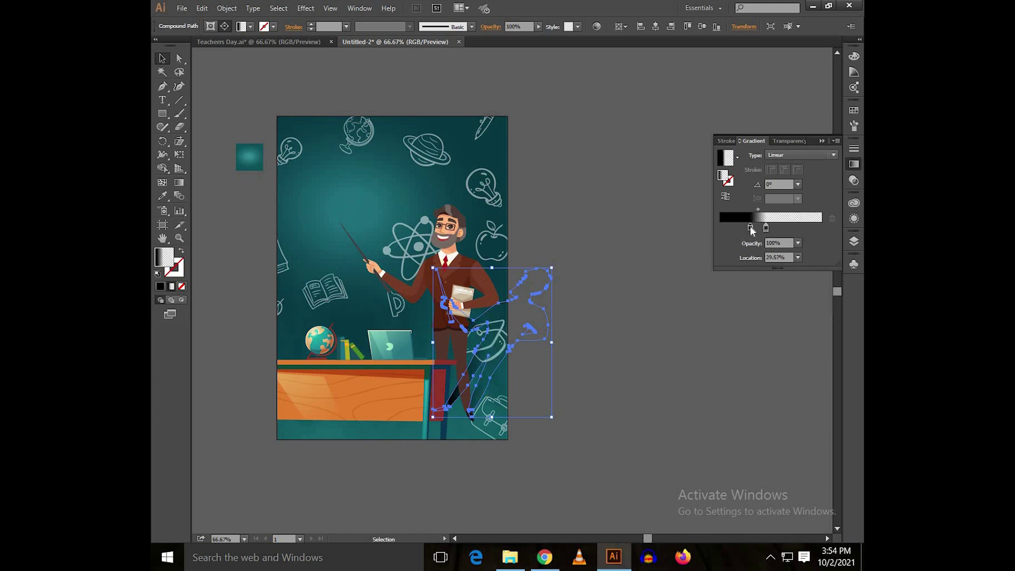
Step: Set the shadow gradient's angle to 68°, spread its stops from the start to about 76%, and shift the midpoint to about 46%
scroll(781, 183, down, 2)
scroll(781, 183, up, 10)
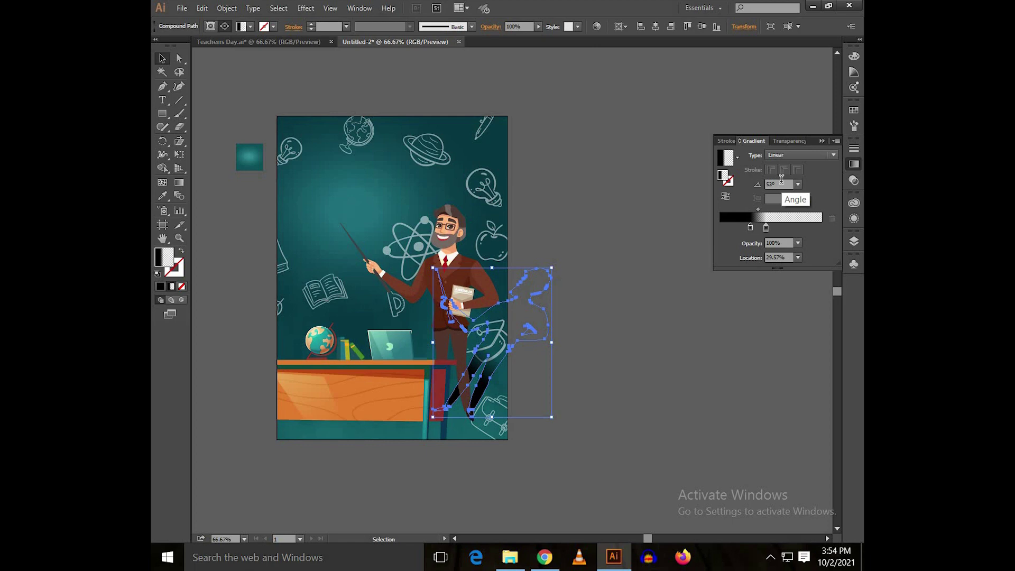
scroll(781, 182, down, 1)
mouse_move(766, 229)
mouse_down()
mouse_move(809, 229)
mouse_move(734, 227)
mouse_move(791, 228)
mouse_move(779, 228)
mouse_up()
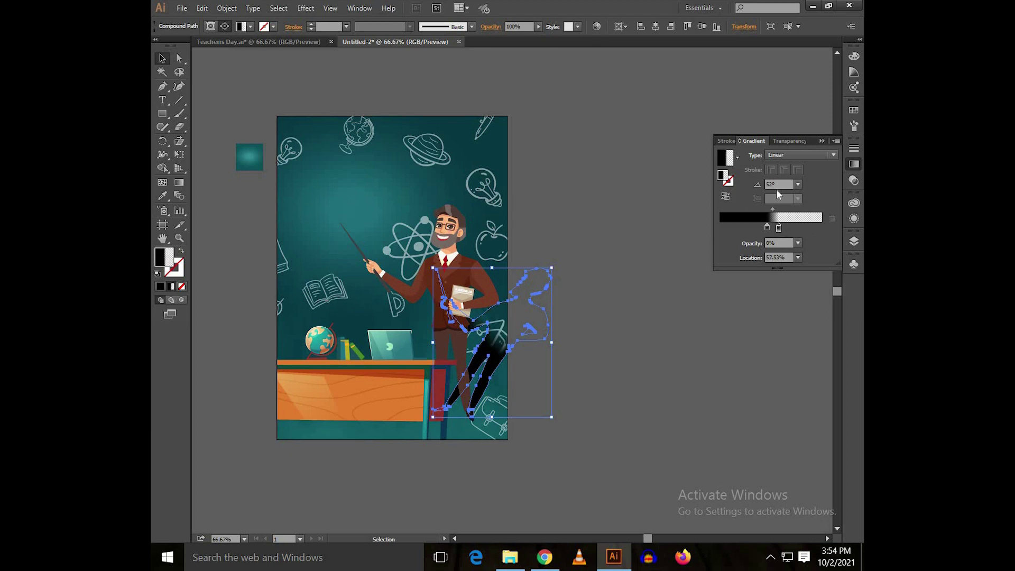
scroll(773, 180, up, 5)
drag(779, 228, 702, 233)
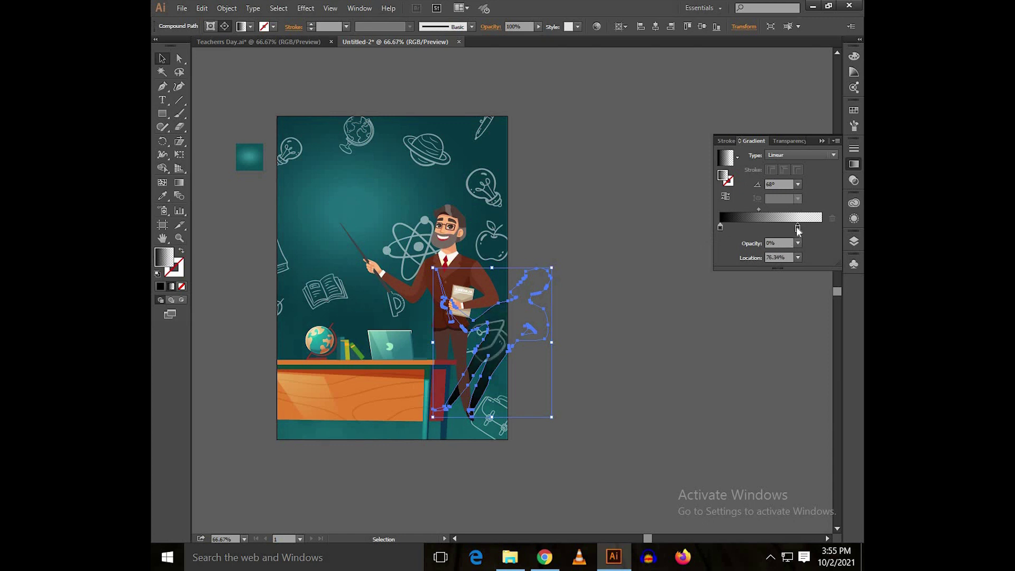
drag(758, 211, 753, 211)
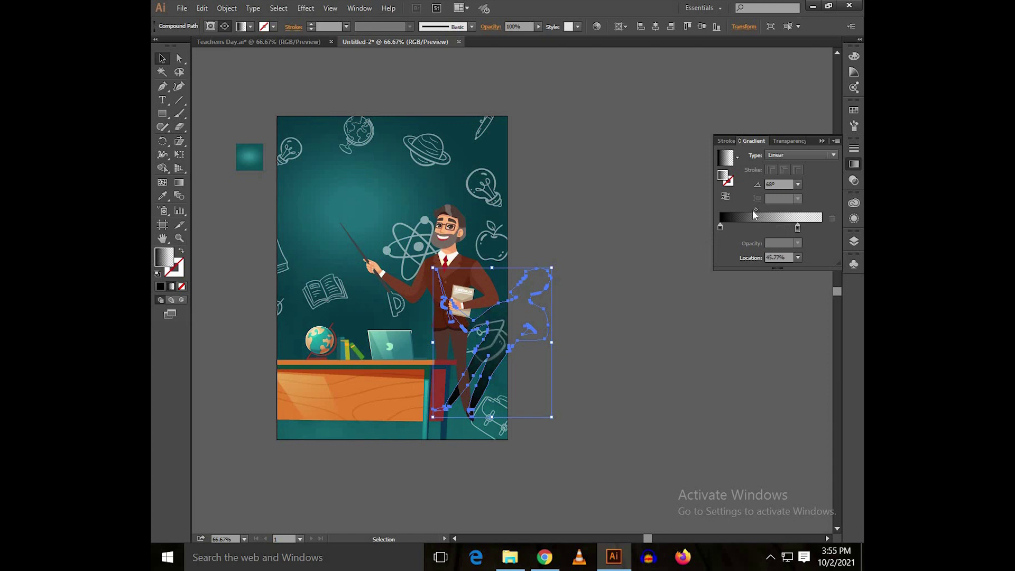
click(823, 141)
click(562, 291)
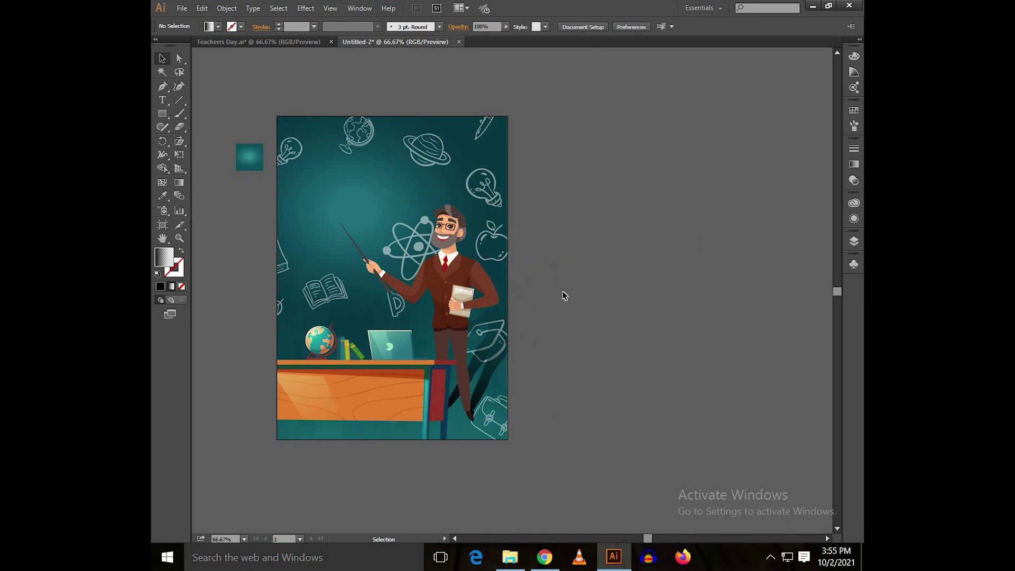
Step: Lower the opacity of the teacher's gradient shadow to 50%
click(529, 27)
text(50)
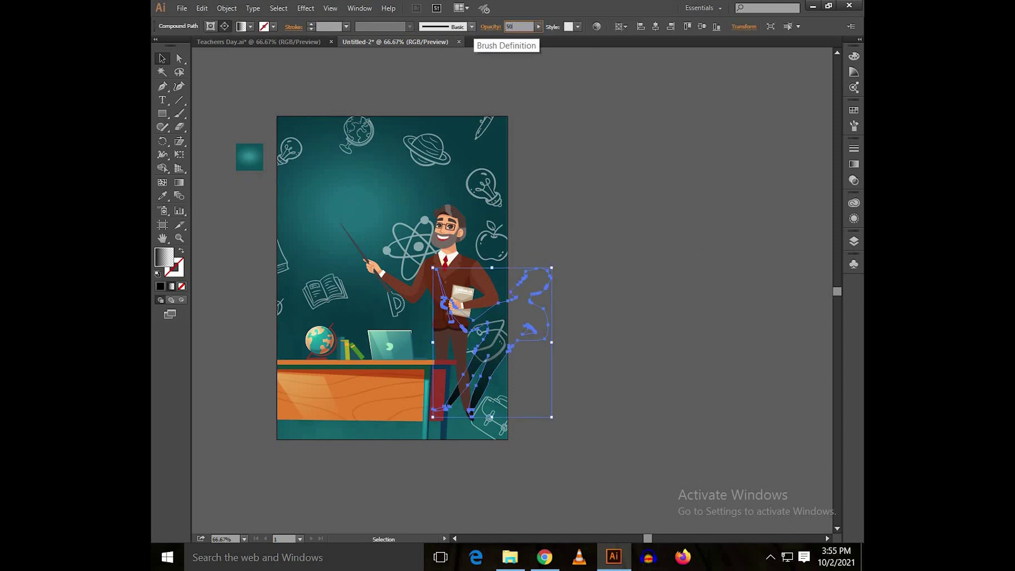
key(Return)
click(554, 160)
drag(569, 163, 633, 188)
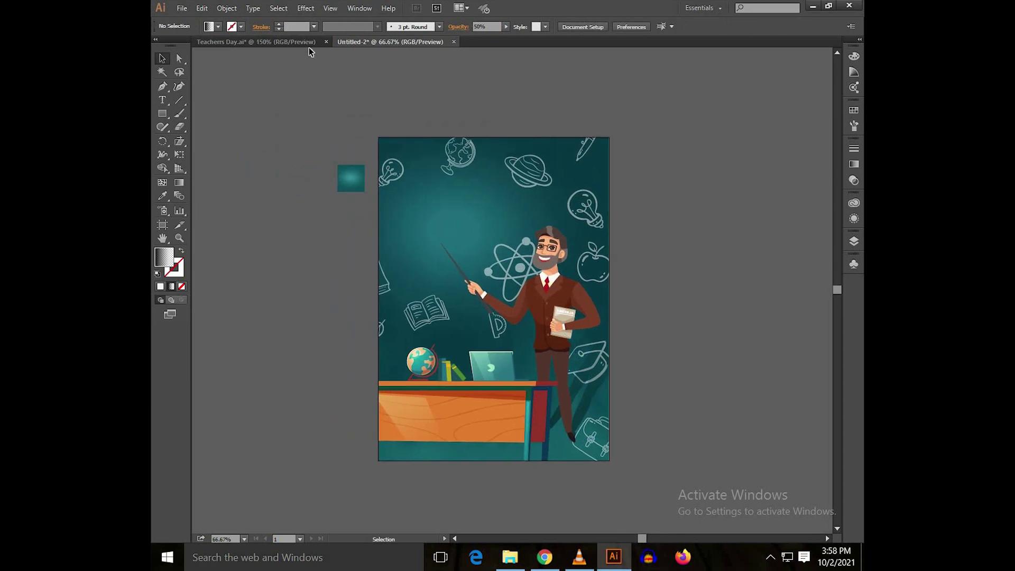
Step: Bring the "HAPPY TEACHER'S DAY" lettering from the Teachers Day.ai document into the poster, scale it down and place it on the board
click(312, 41)
drag(453, 184, 443, 210)
key(ctrl+equal)
key(ctrl+equal)
key(ctrl+minus)
key(ctrl+minus)
click(249, 204)
shift+drag(560, 269, 533, 254)
drag(445, 202, 470, 206)
scroll(475, 215, down, 2)
click(655, 236)
scroll(584, 214, up, 1)
Step: Cut the "HAPPY TEACHER'S DAY" lettering and paste it in front within the poster's background group
click(474, 204)
key(ctrl+x)
double_click(483, 113)
key(ctrl+f)
double_click(671, 230)
Step: Enlarge the lettering slightly and position it in the board's open area, just above the tip of the teacher's pointer
key(ctrl+equal)
key(ctrl+equal)
key(ctrl+equal)
click(497, 261)
drag(318, 218, 263, 230)
drag(540, 282, 501, 281)
drag(644, 271, 463, 272)
click(491, 274)
alt+shift+drag(599, 316, 612, 323)
drag(527, 294, 500, 286)
scroll(501, 289, down, 3)
click(723, 235)
drag(723, 235, 620, 316)
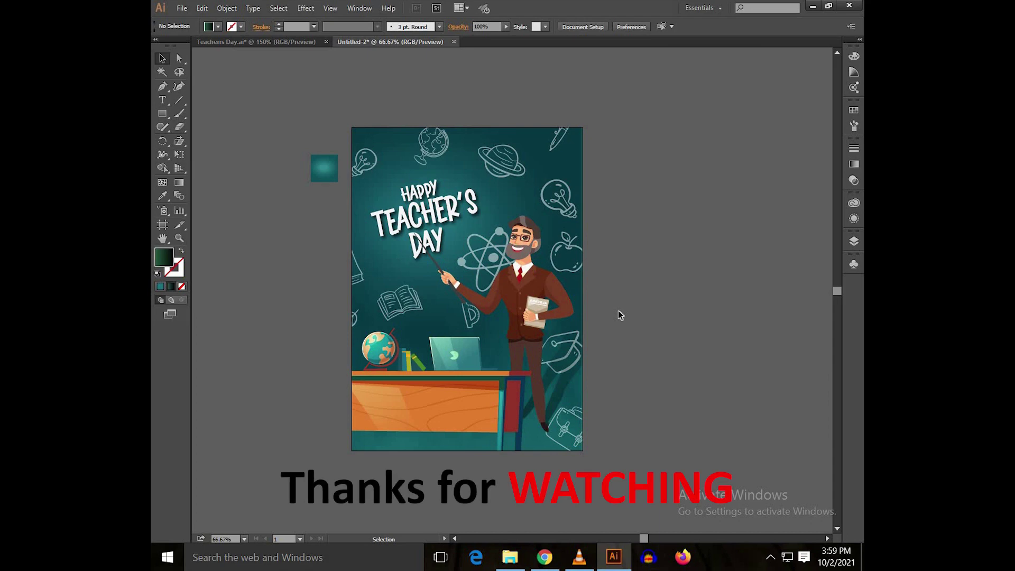